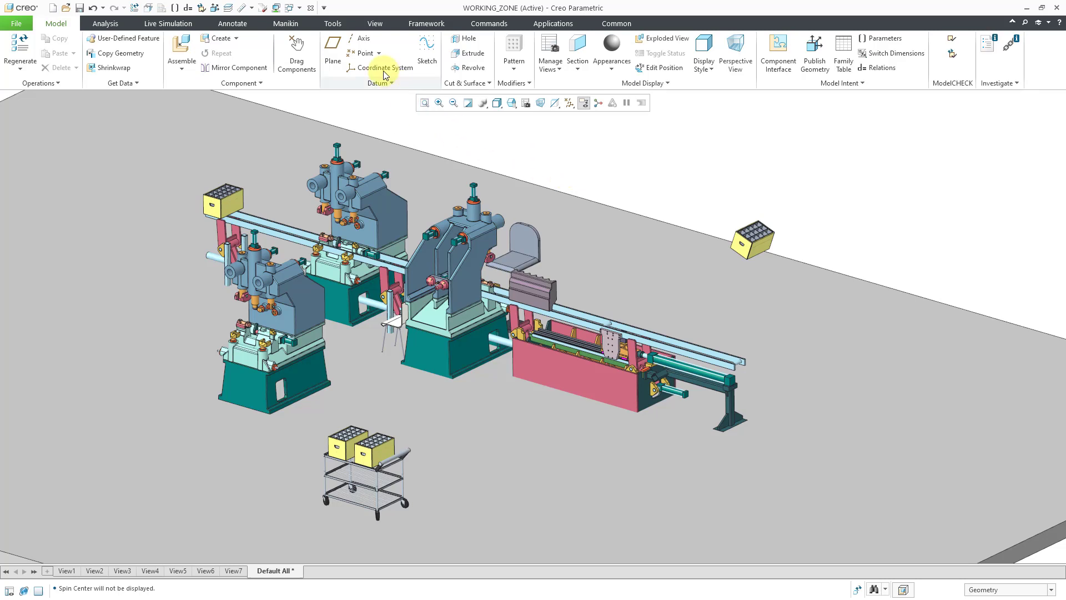
Step: Switch to the Manikin tab for the WORKING_ZONE assembly
click(287, 23)
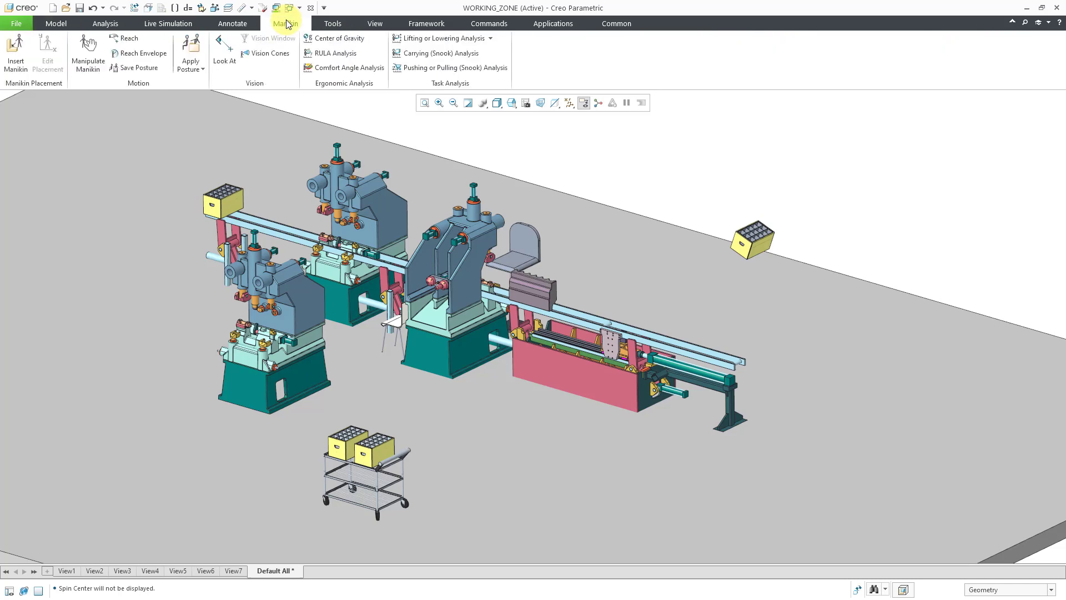
Step: Insert ptc_manikin.asm from the Manikin Library, standing on the floor beside the machines
click(18, 61)
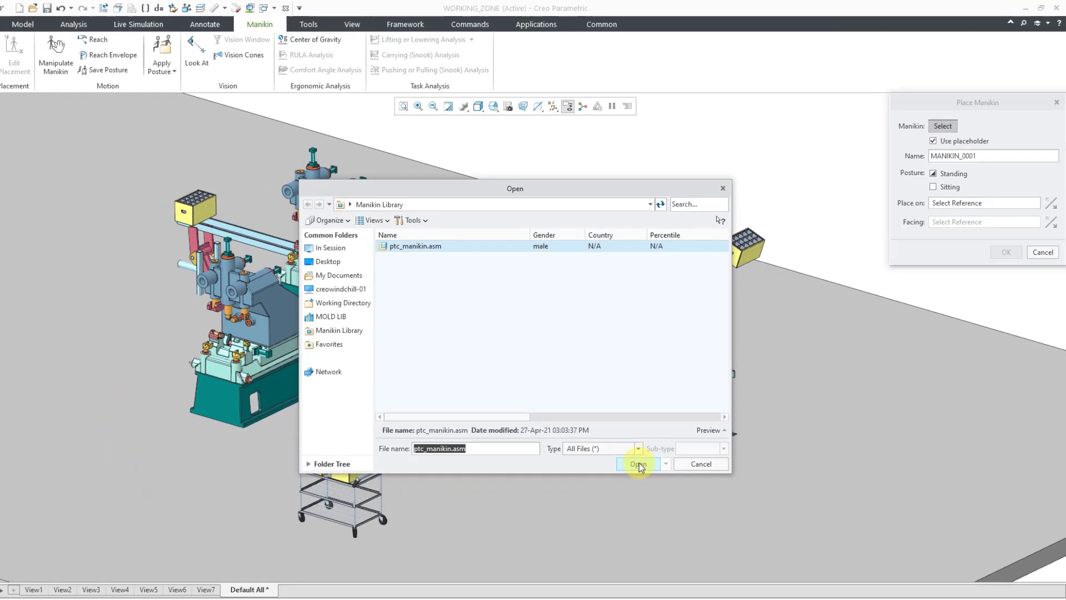
click(576, 531)
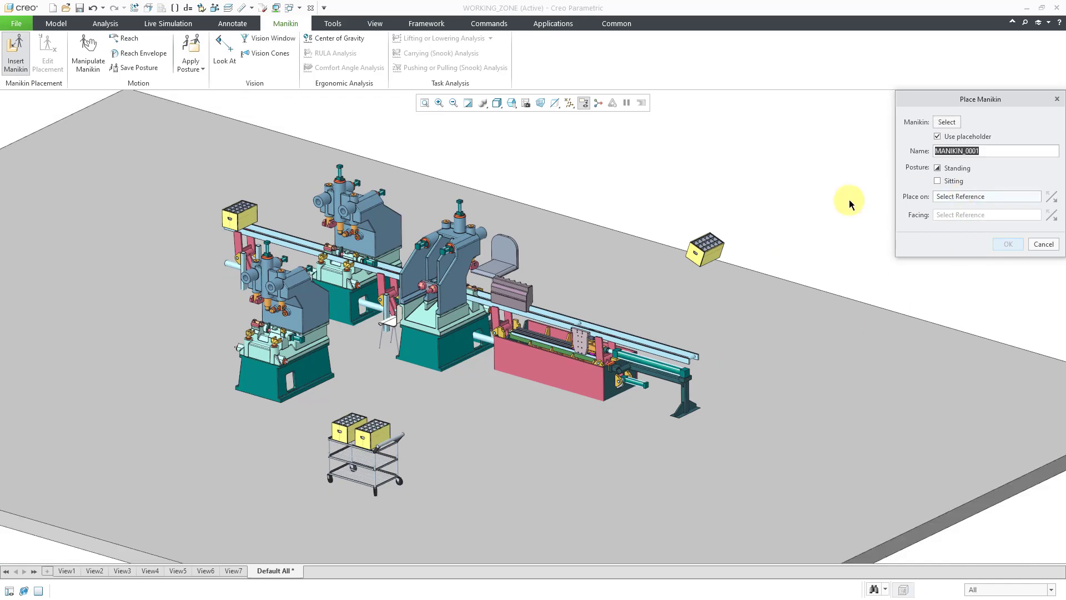
click(197, 428)
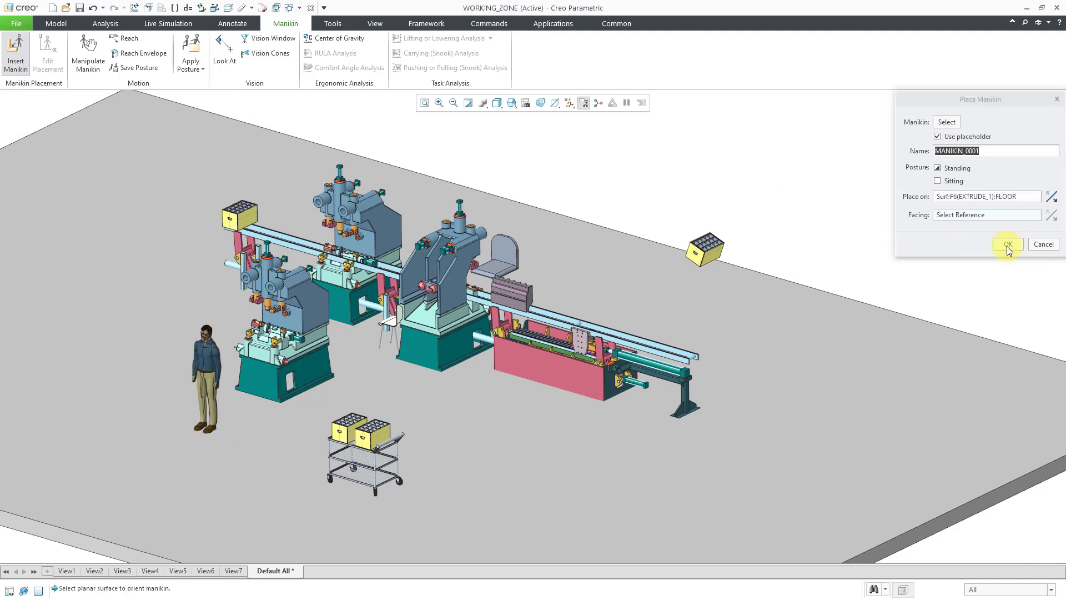
click(1007, 245)
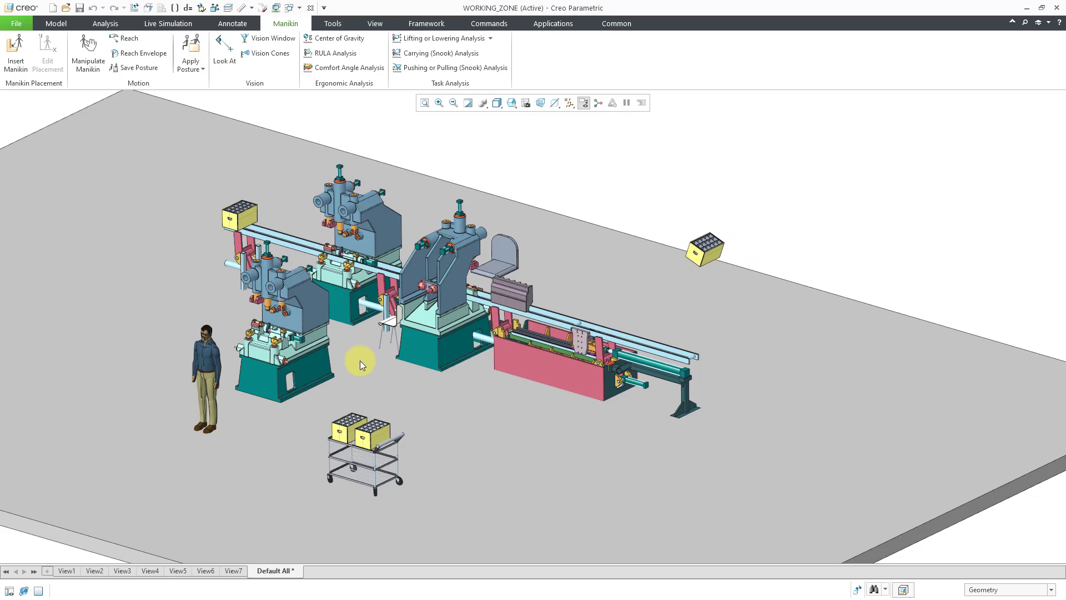
mouse_move(179, 362)
ctrl+middle_down()
mouse_move(178, 492)
mouse_move(180, 477)
ctrl+middle_up()
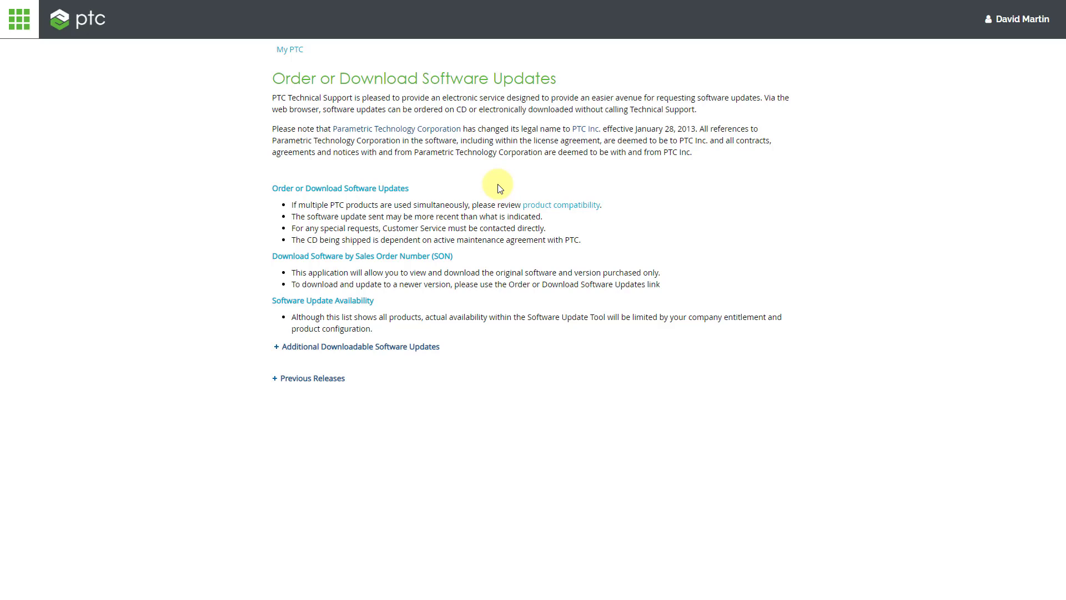
Step: Browse PTC downloads to Creo Parametric > Release Creo 1.0 > PTC Creo Human Factors > Most Recent Datecode
click(394, 192)
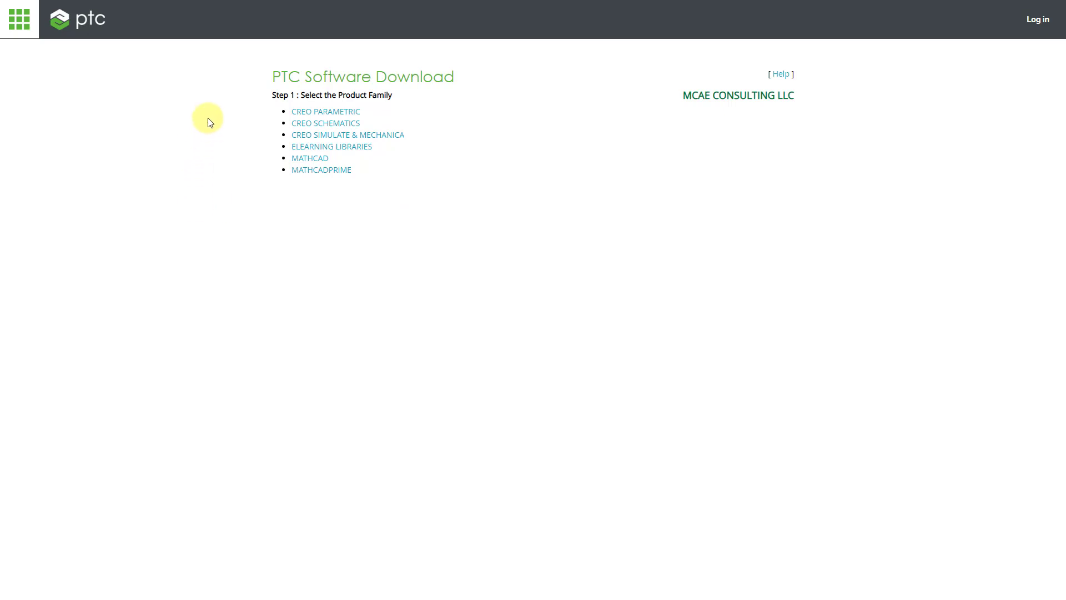
click(307, 114)
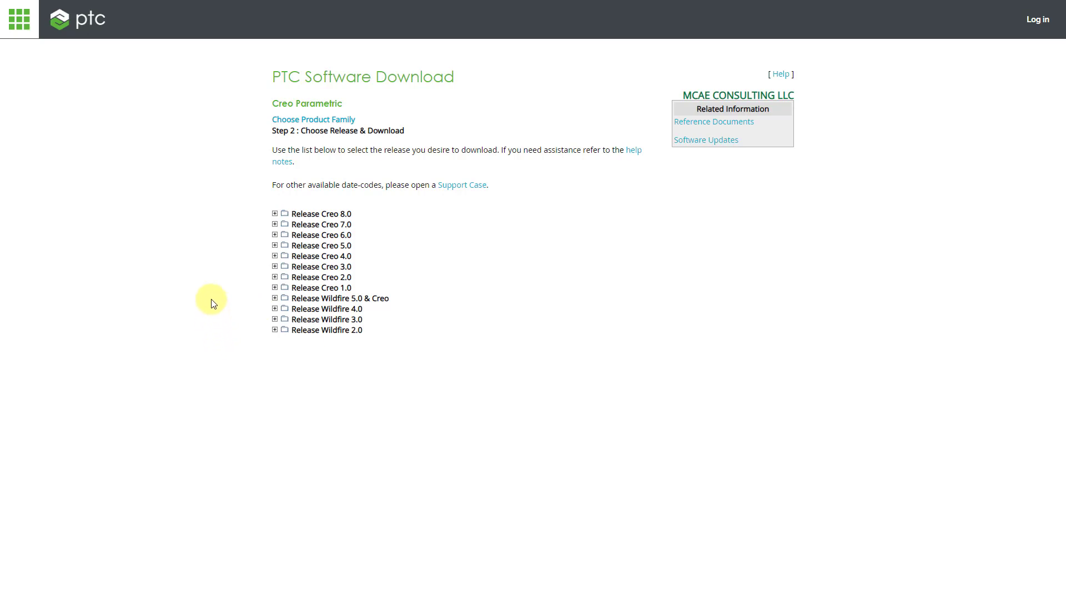
click(274, 288)
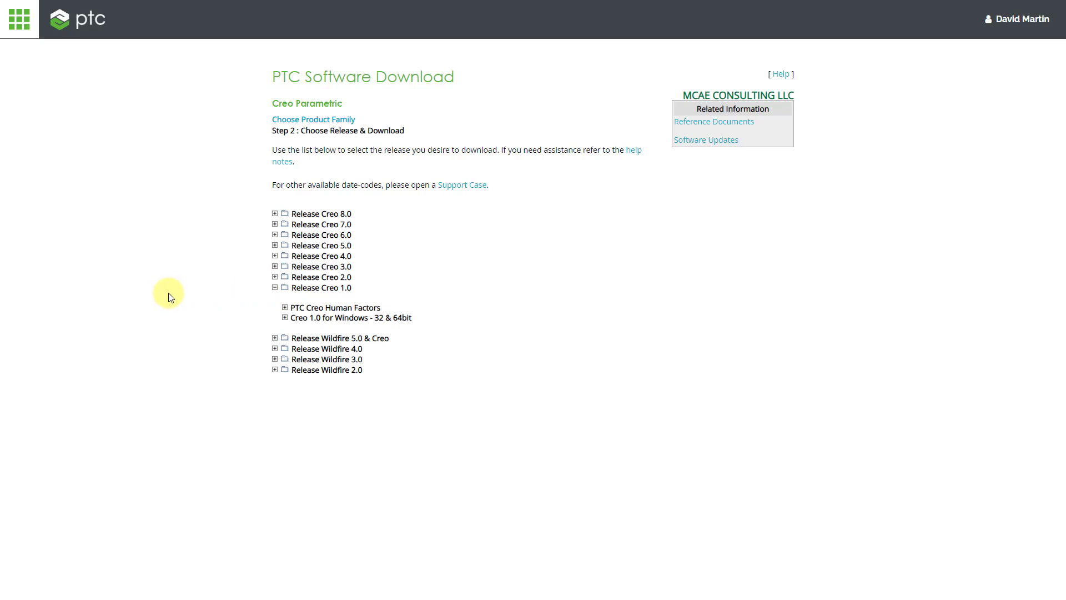
click(285, 308)
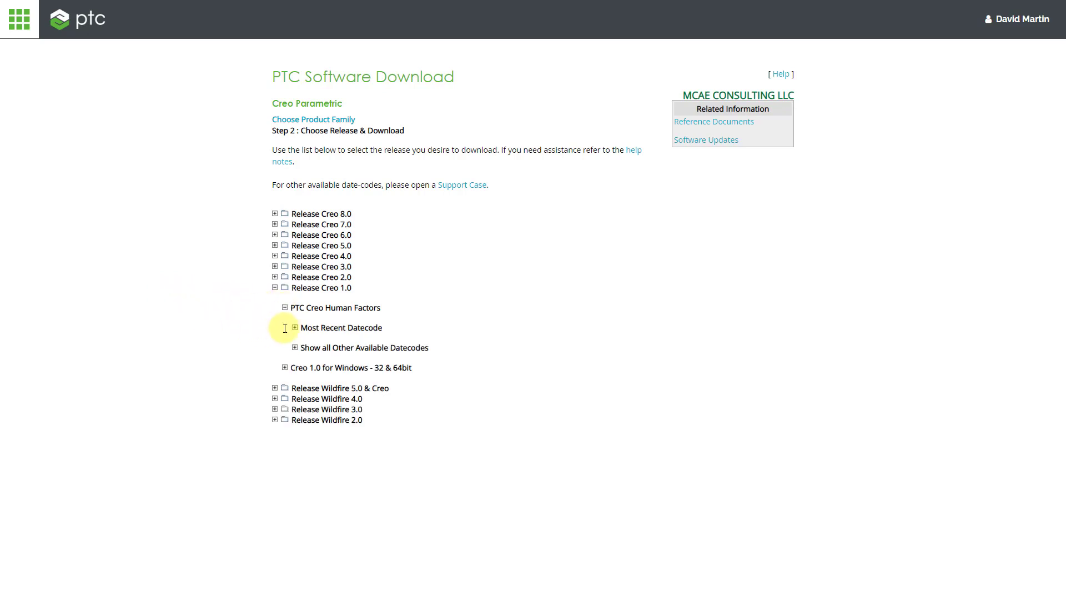
click(295, 328)
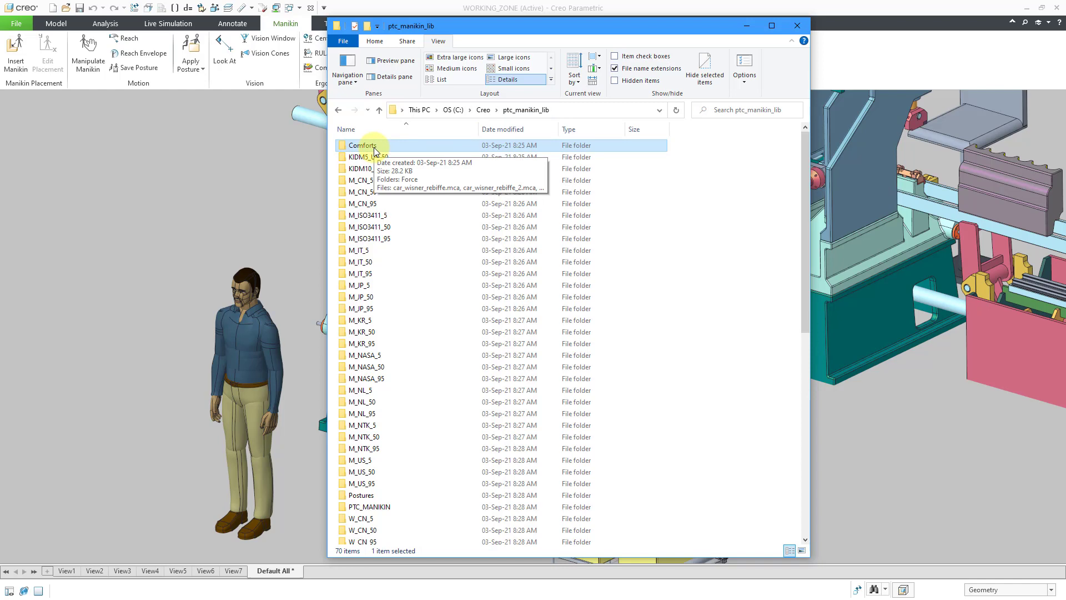
Step: Open the Postures folder in C:\Creo\ptc_manikin_lib to see its macro and micro subfolders
double_click(362, 496)
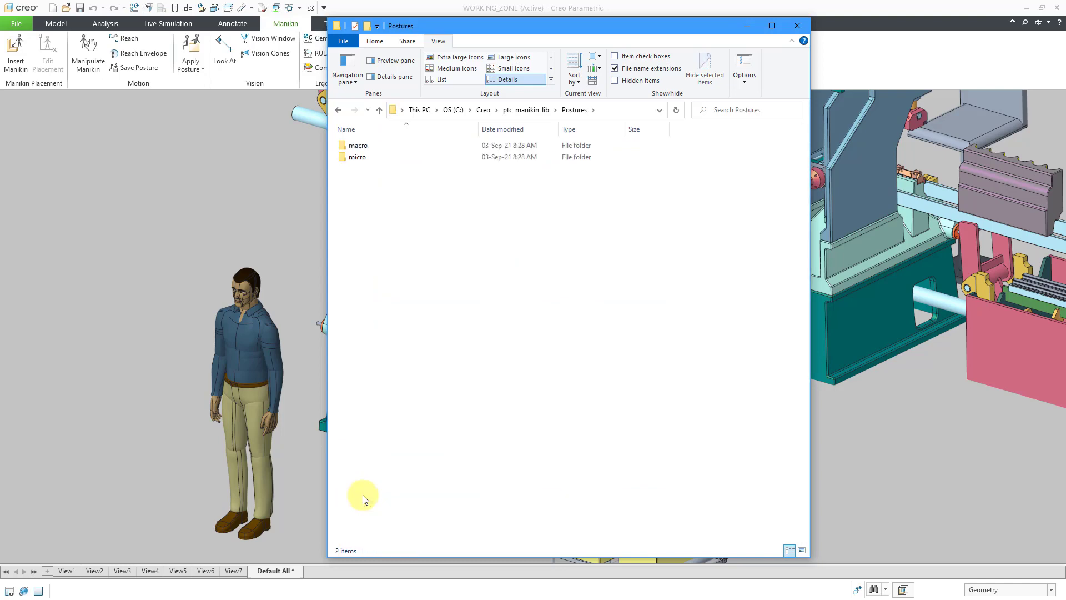
Step: Return to ptc_manikin_lib and scroll through its 70 manikin library items
click(516, 112)
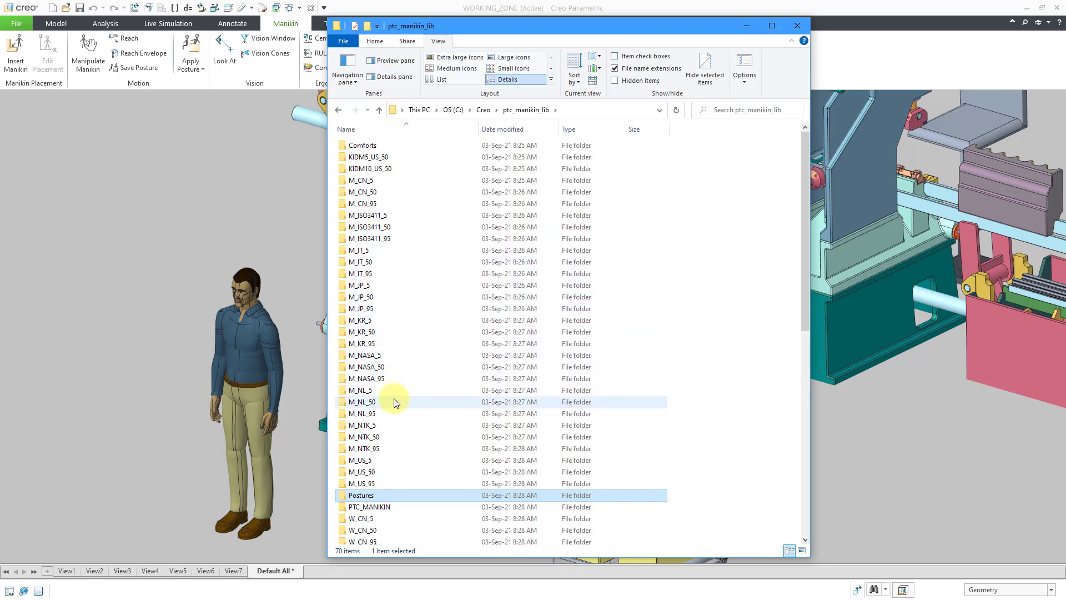
mouse_move(395, 425)
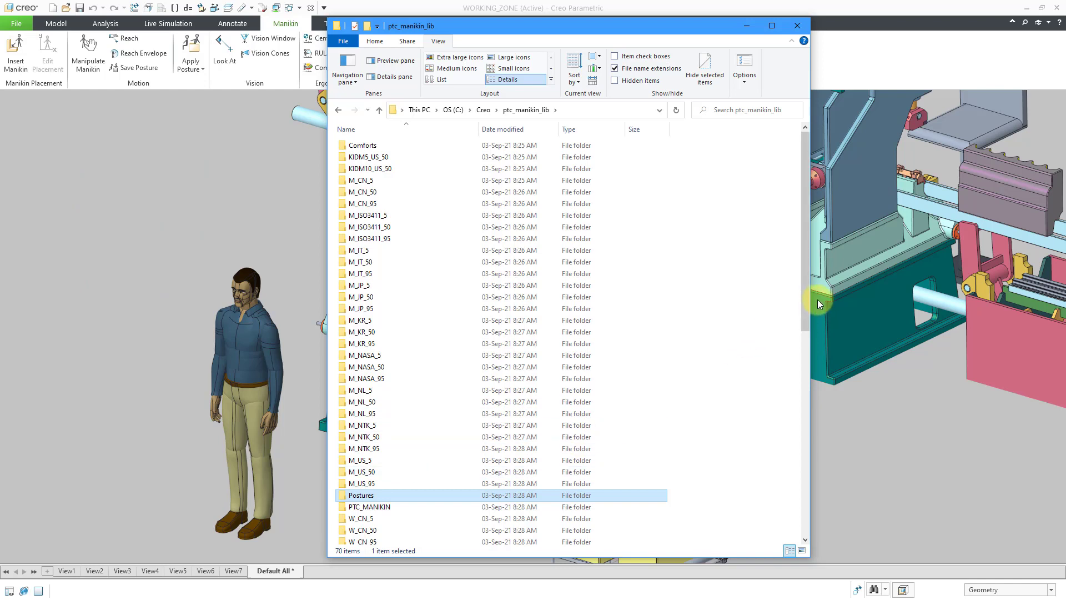
drag(804, 296, 788, 385)
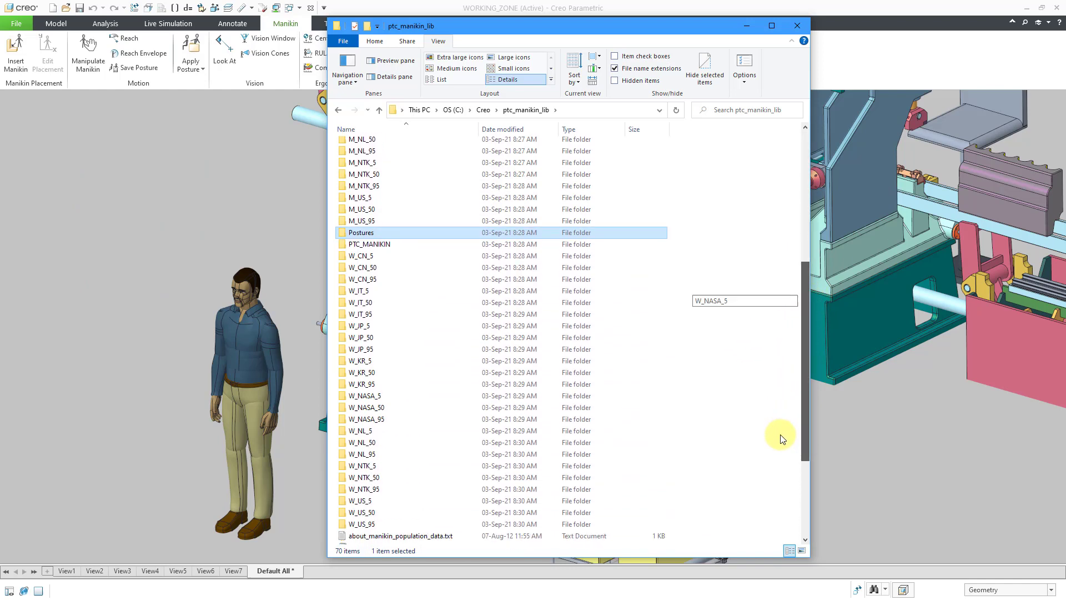
scroll(780, 438, down, 2)
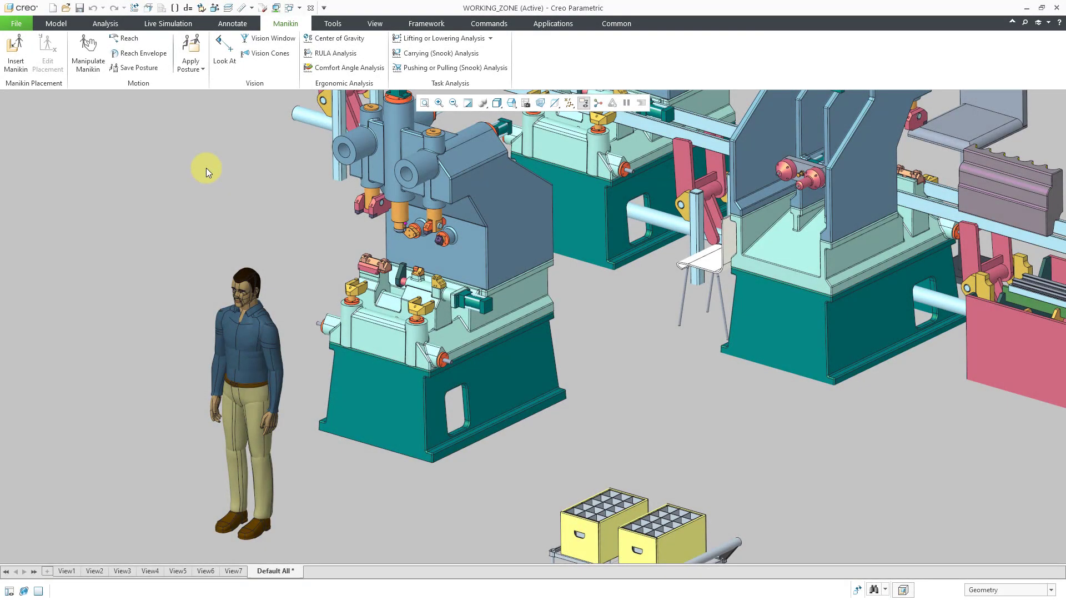
Step: Open Creo Parametric Options at the Configuration Editor listing C:\Creo\config.pro settings
click(16, 25)
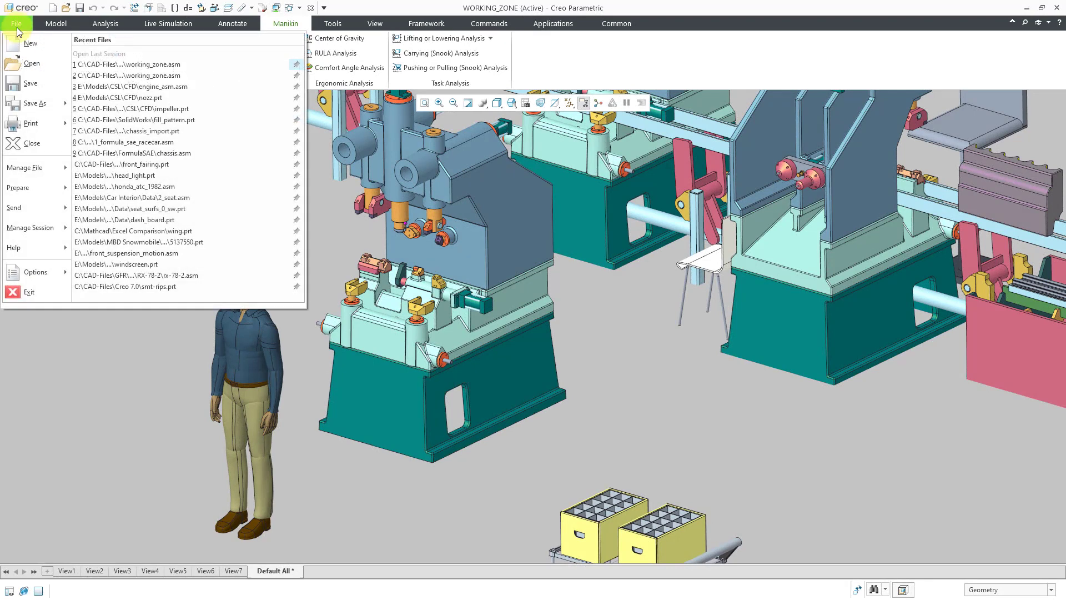
mouse_move(68, 271)
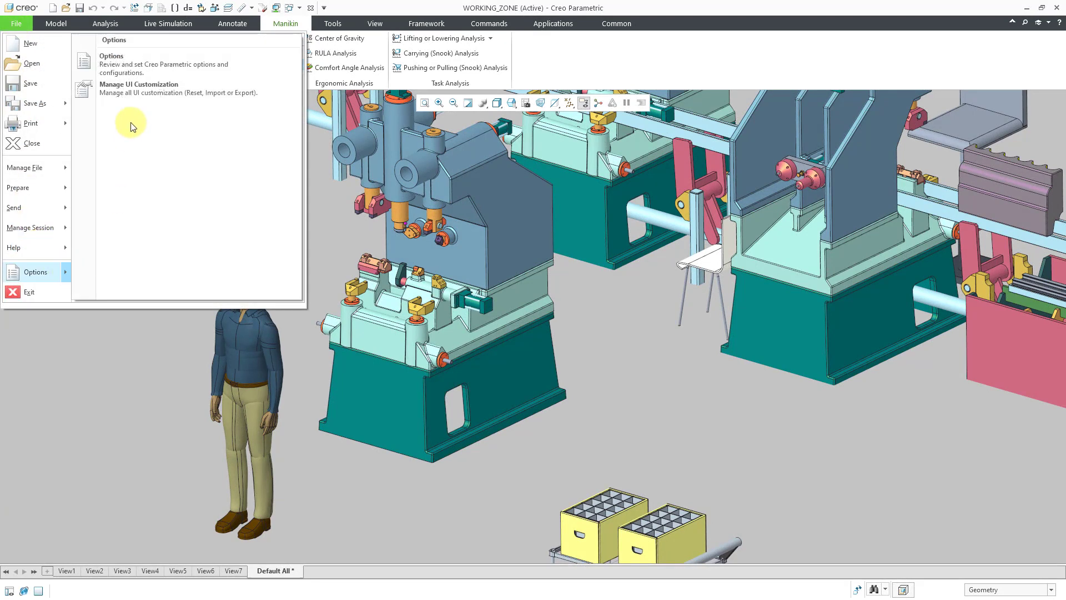
click(141, 71)
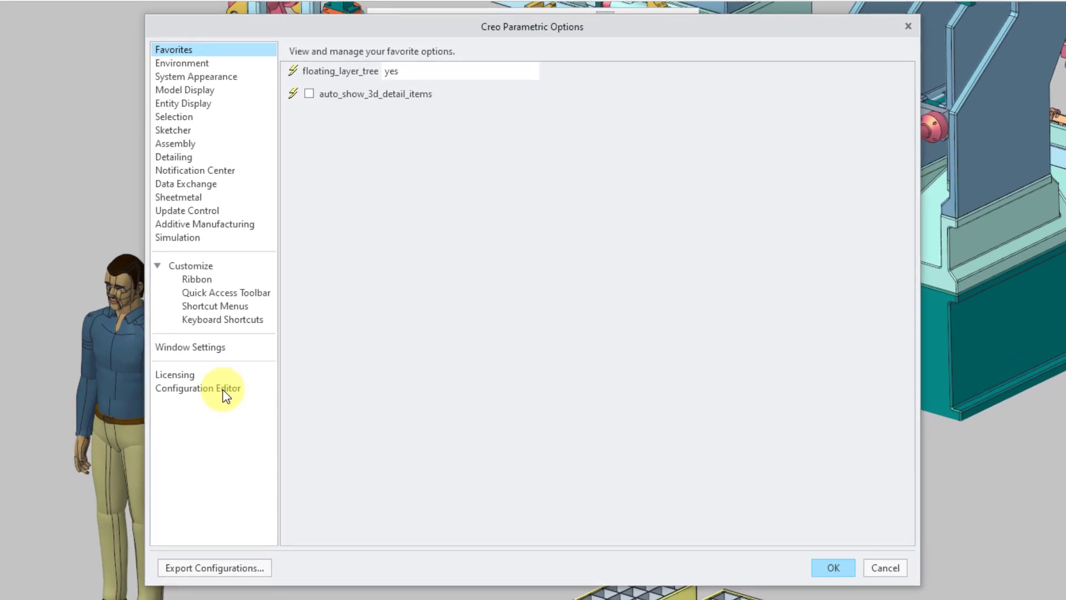
click(226, 388)
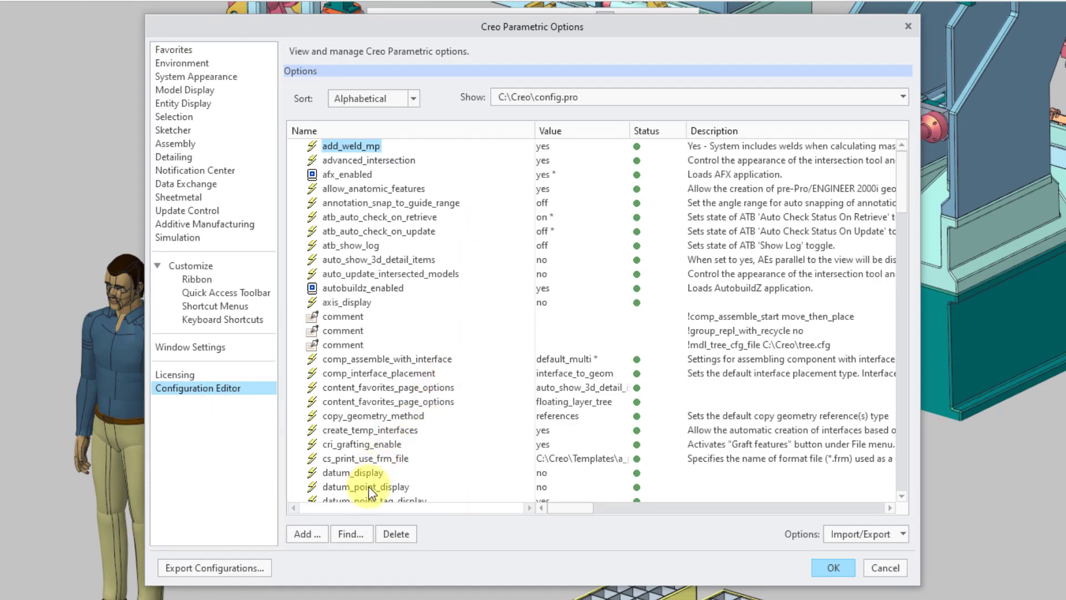
Step: Search options for 'manikin' and enlarge the Find Option dialog and its Name column
click(355, 537)
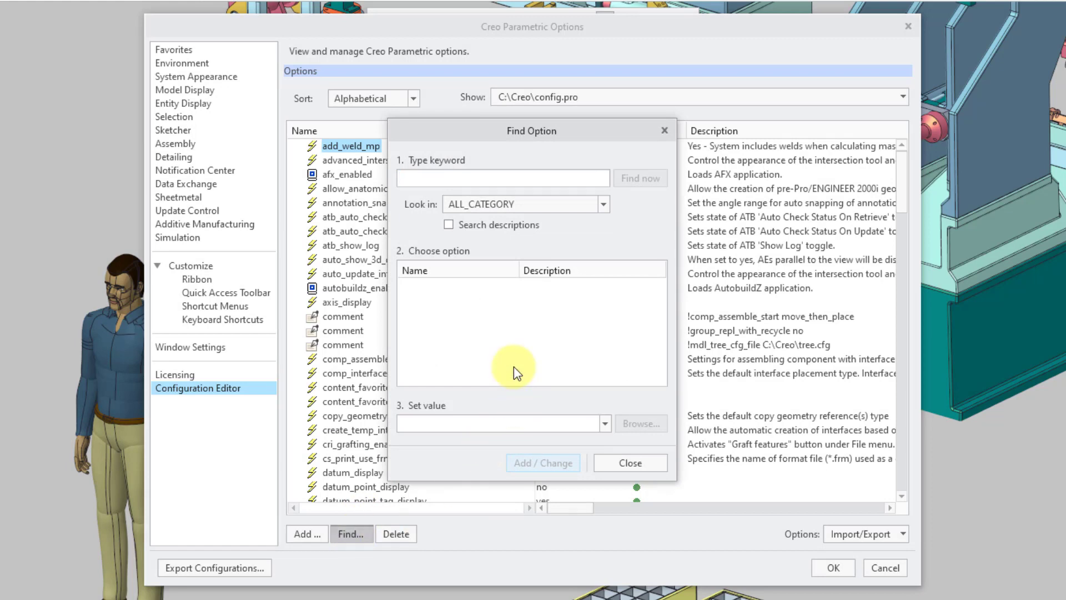
text(manikin)
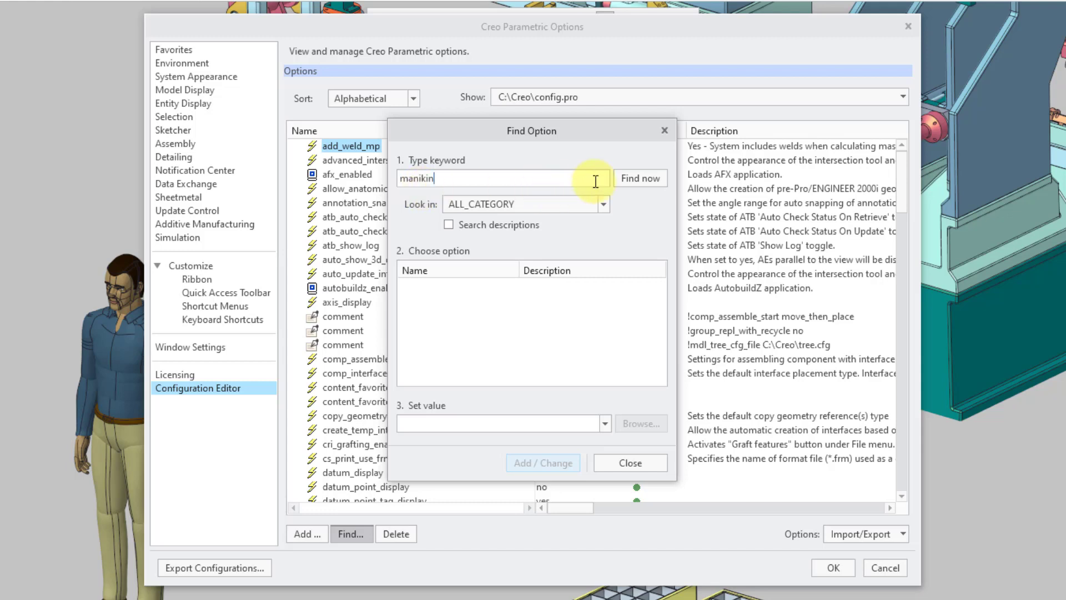
click(642, 181)
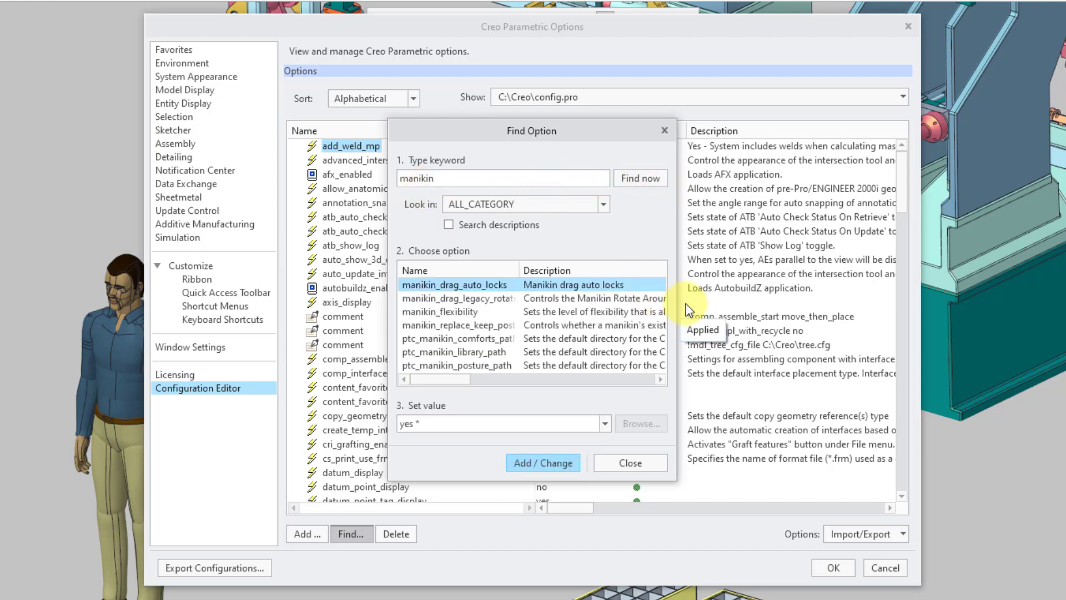
drag(677, 305, 893, 306)
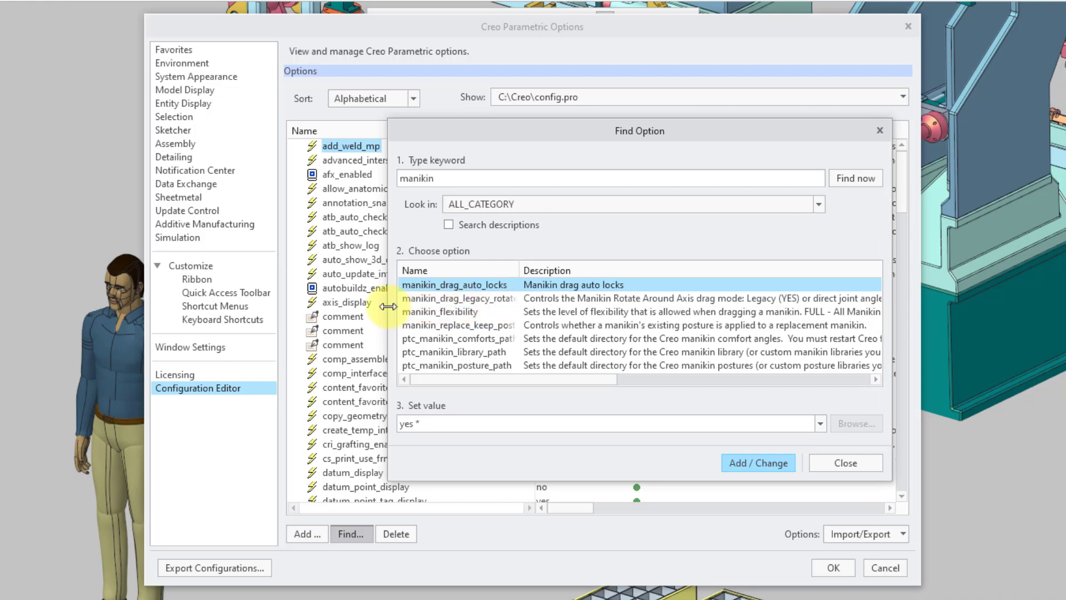
drag(388, 305, 193, 303)
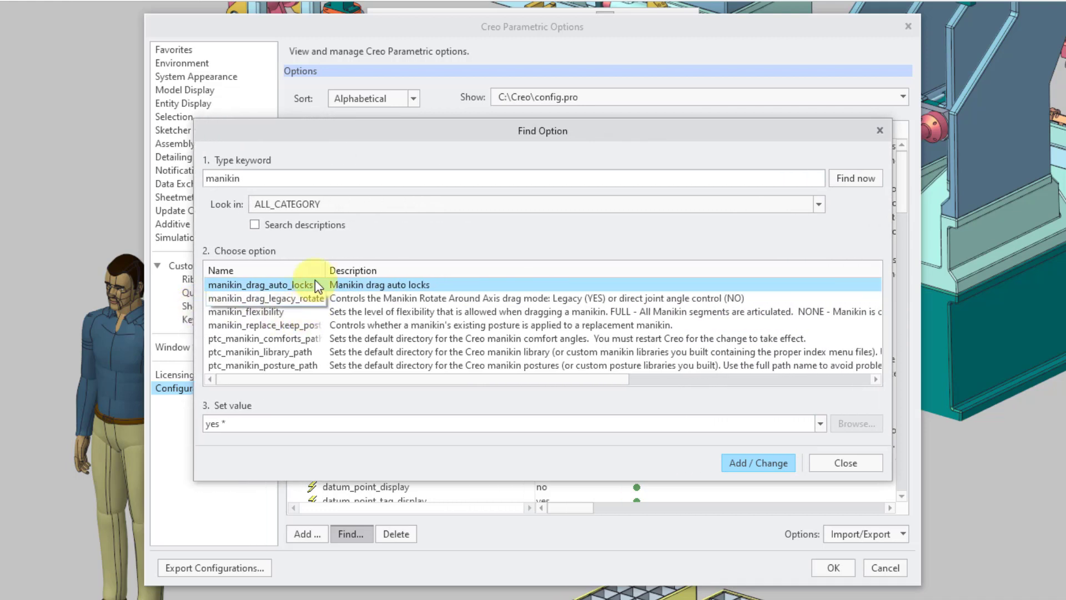
drag(324, 266, 355, 262)
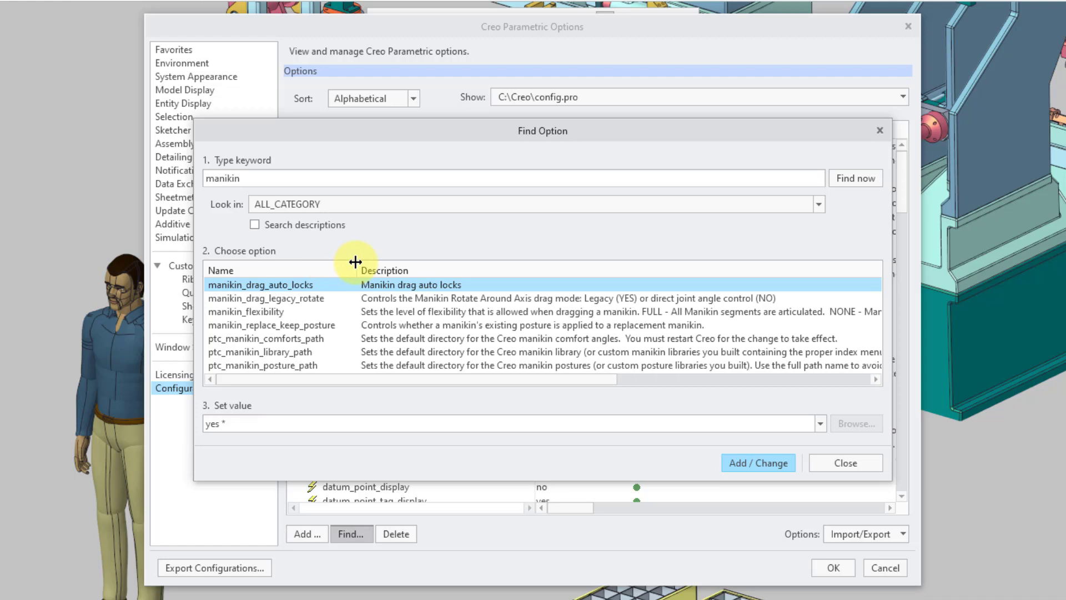
drag(401, 120, 398, 78)
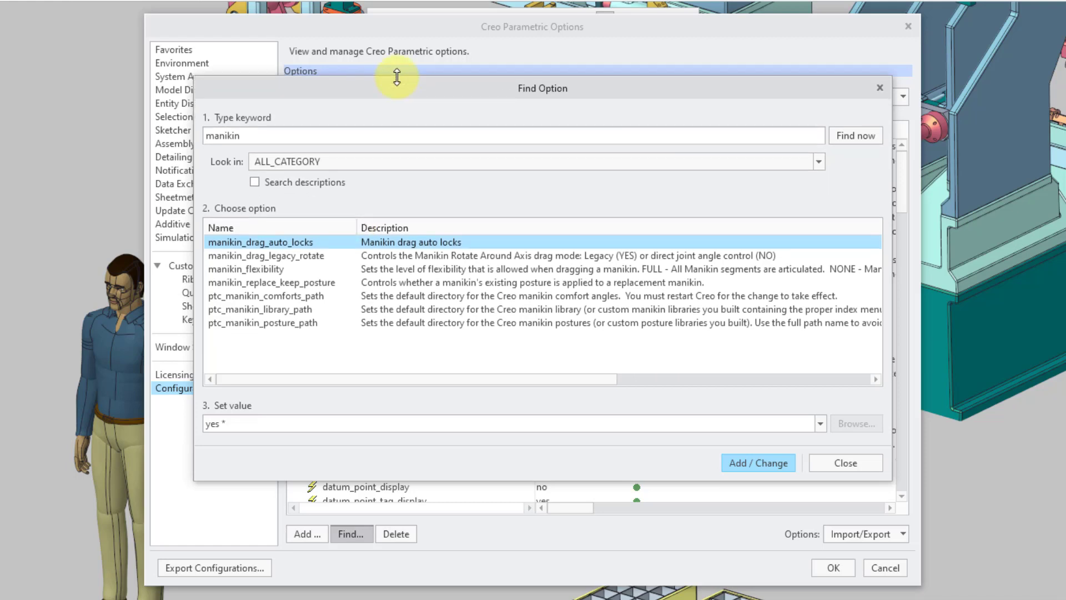
Step: Select ptc_manikin_library_path and browse its value to C:\Creo\ptc_manikin_lib
click(301, 309)
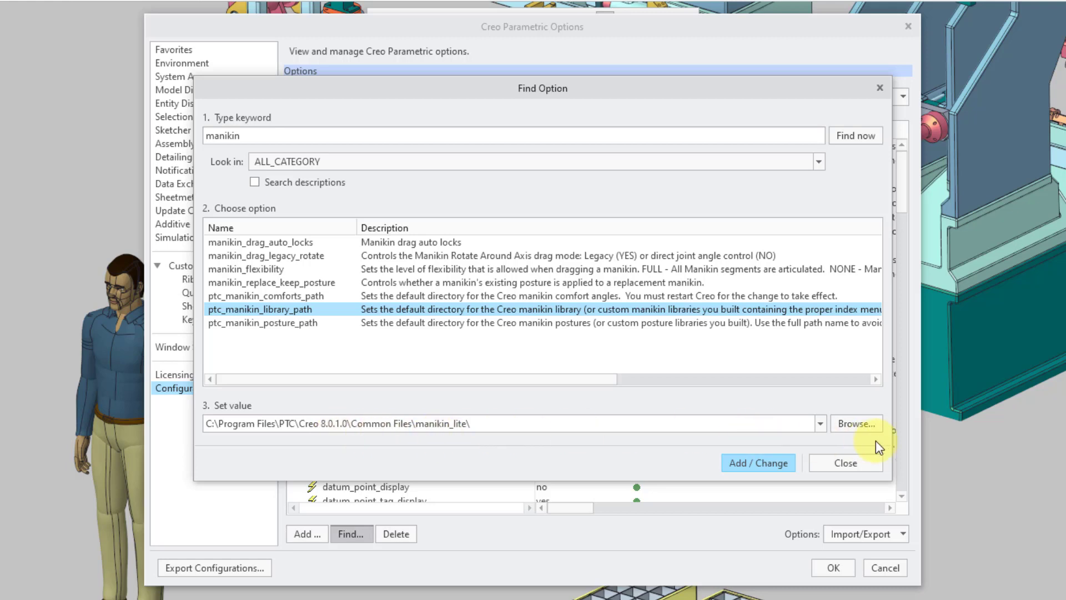
click(851, 423)
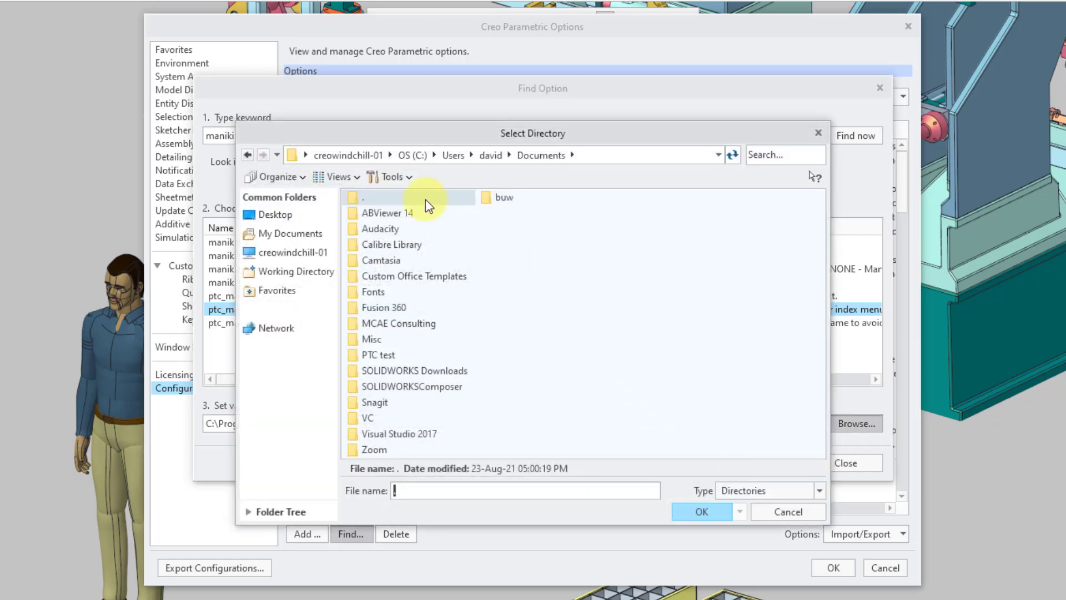
click(415, 156)
double_click(379, 291)
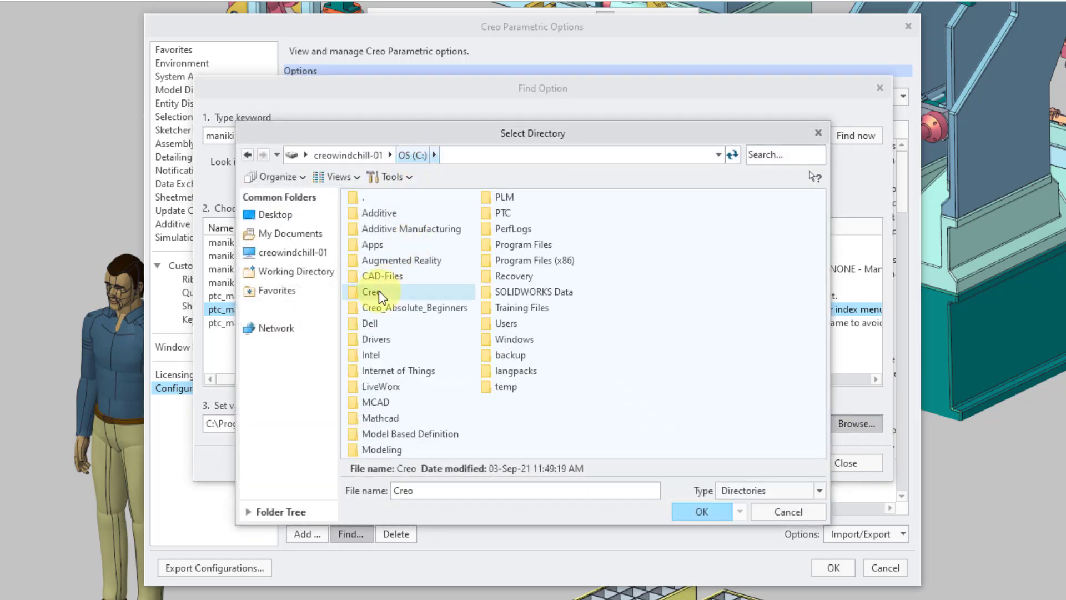
double_click(500, 245)
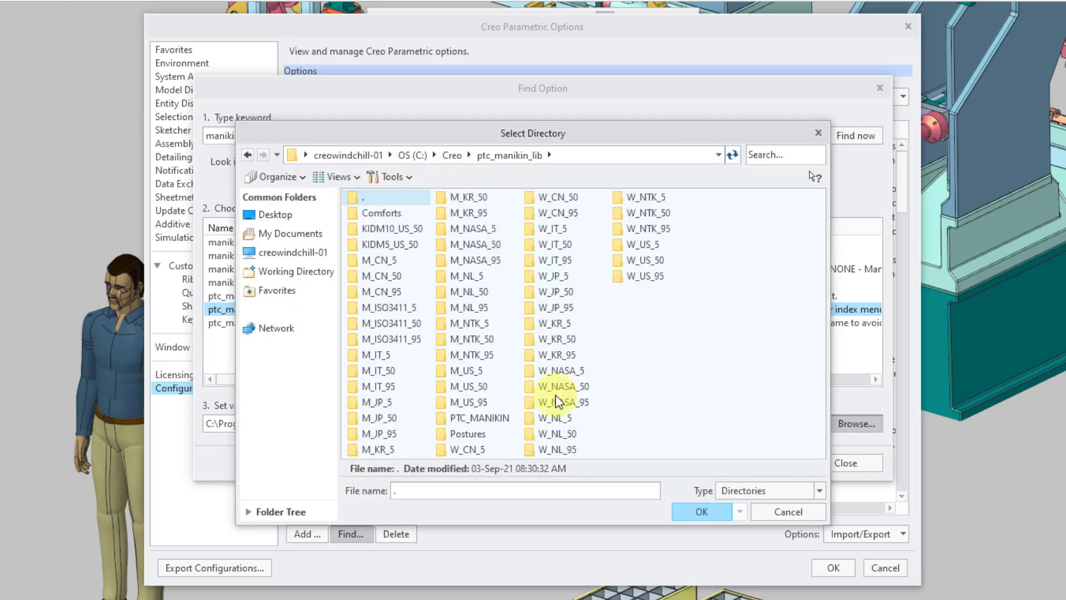
click(700, 511)
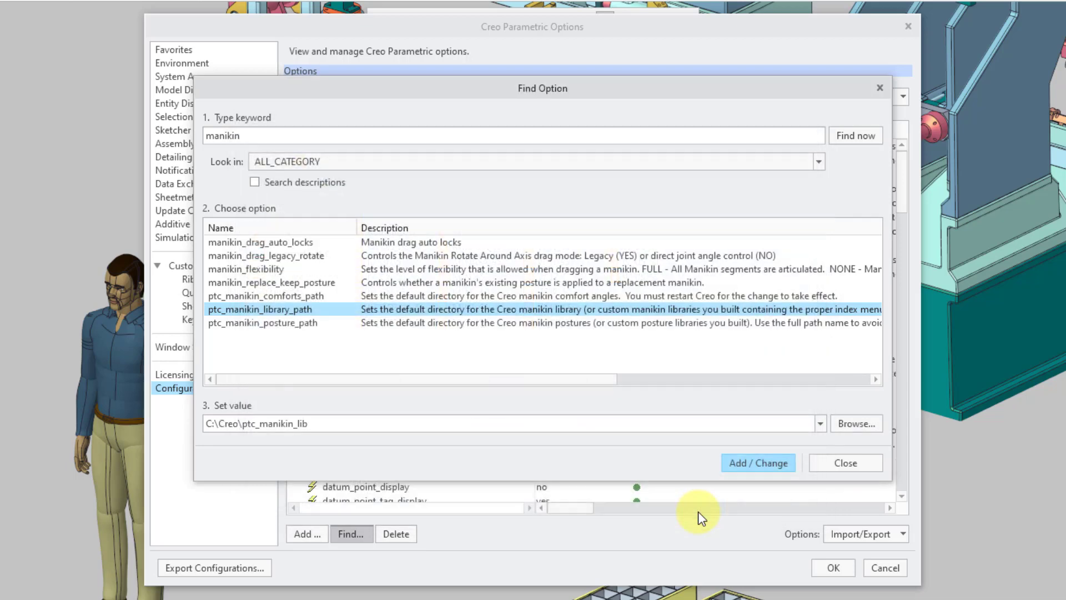
Step: Add the library path, then set ptc_manikin_posture_path to ptc_manikin_lib\Postures
click(762, 463)
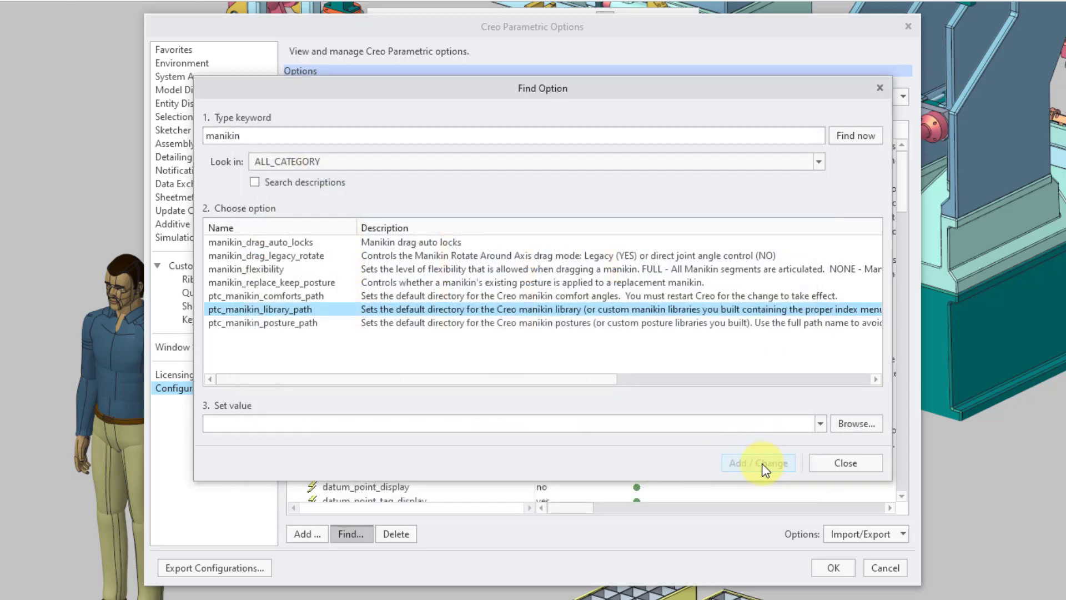
click(294, 325)
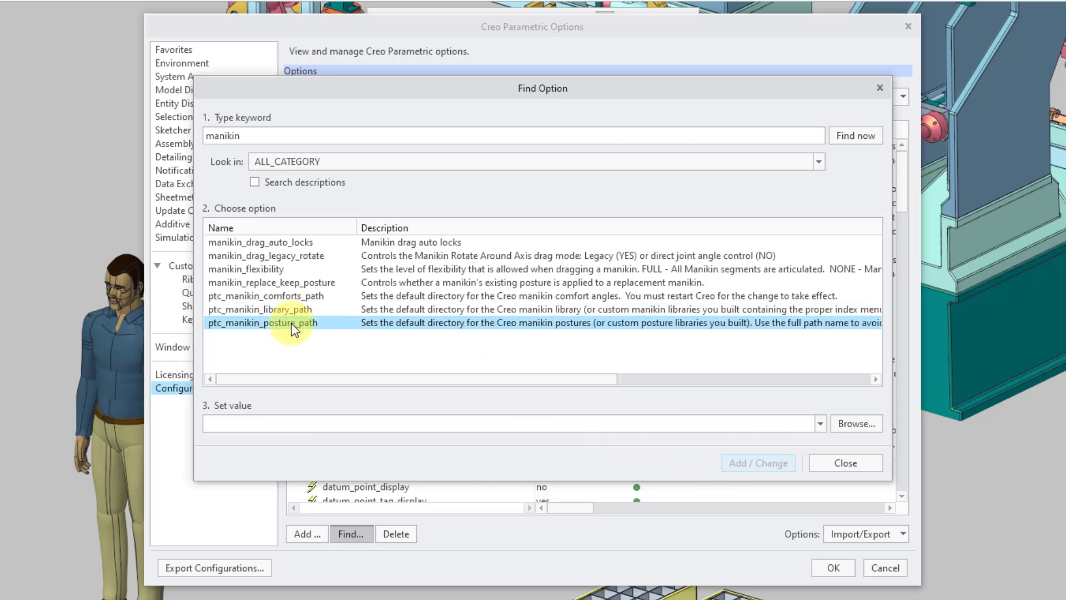
click(843, 425)
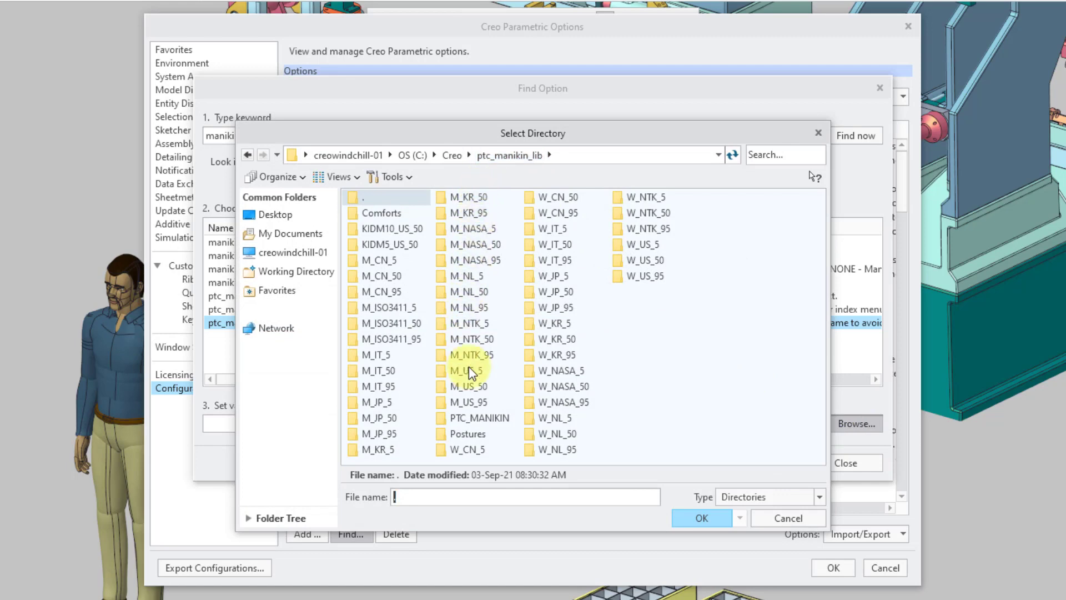
double_click(476, 431)
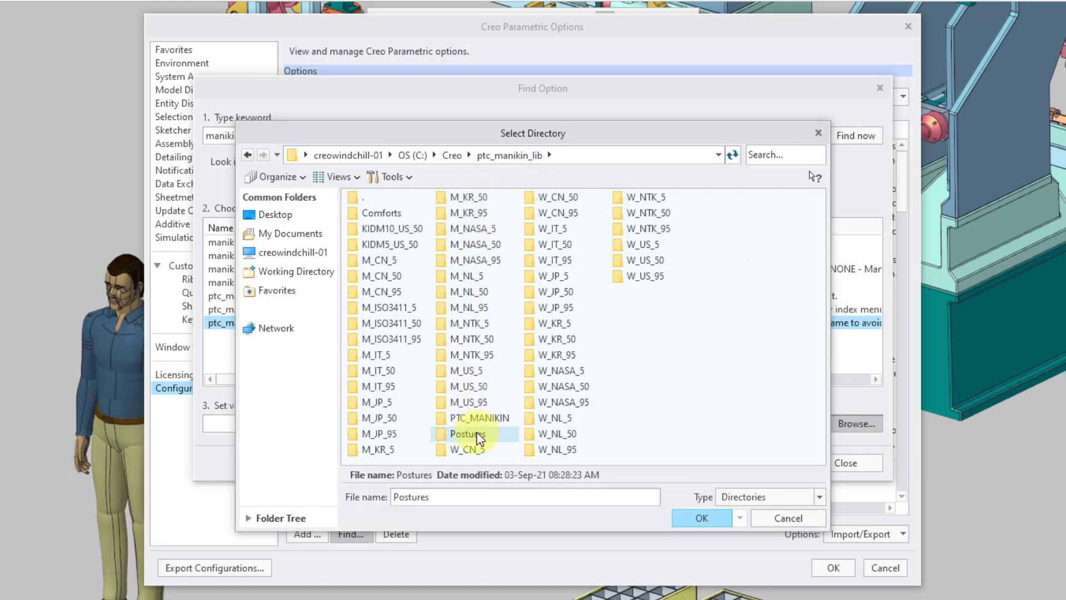
click(701, 517)
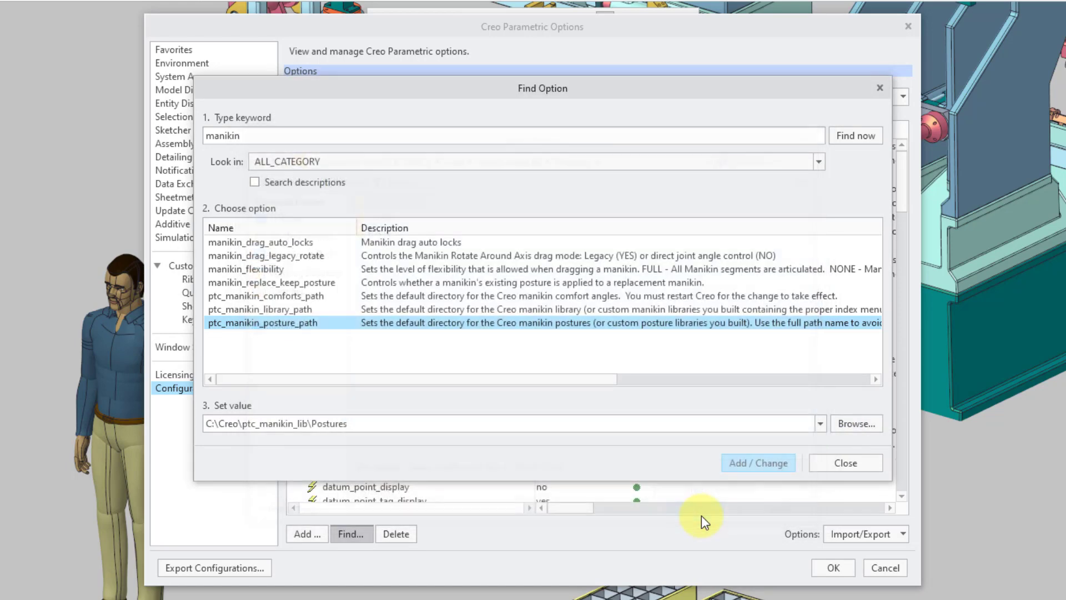
click(746, 463)
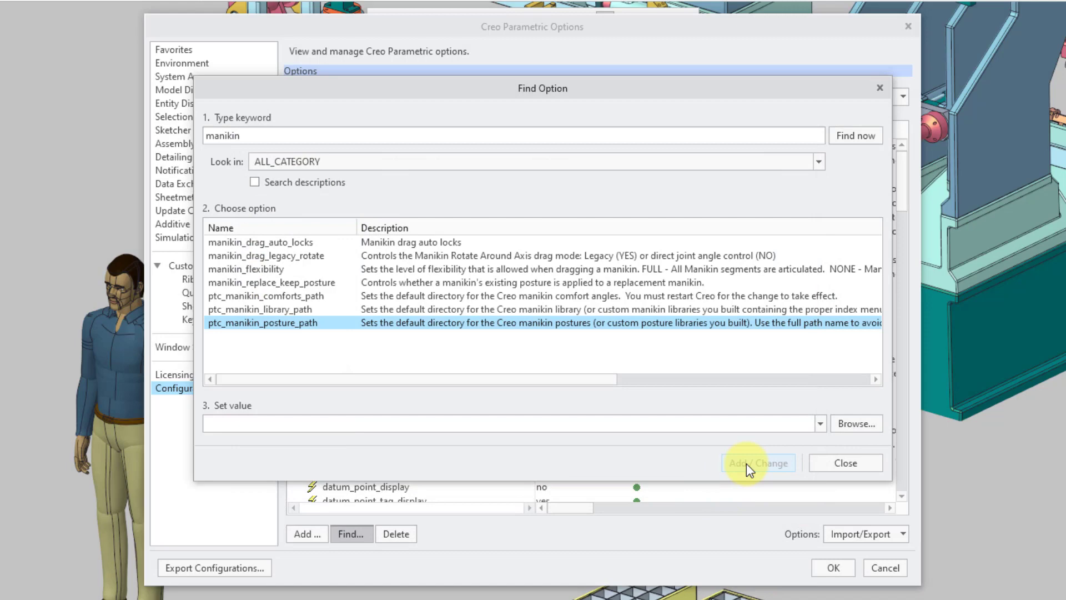
Step: Set ptc_manikin_comforts_path to ptc_manikin_lib\Comforts and close the Find Option dialog
click(310, 296)
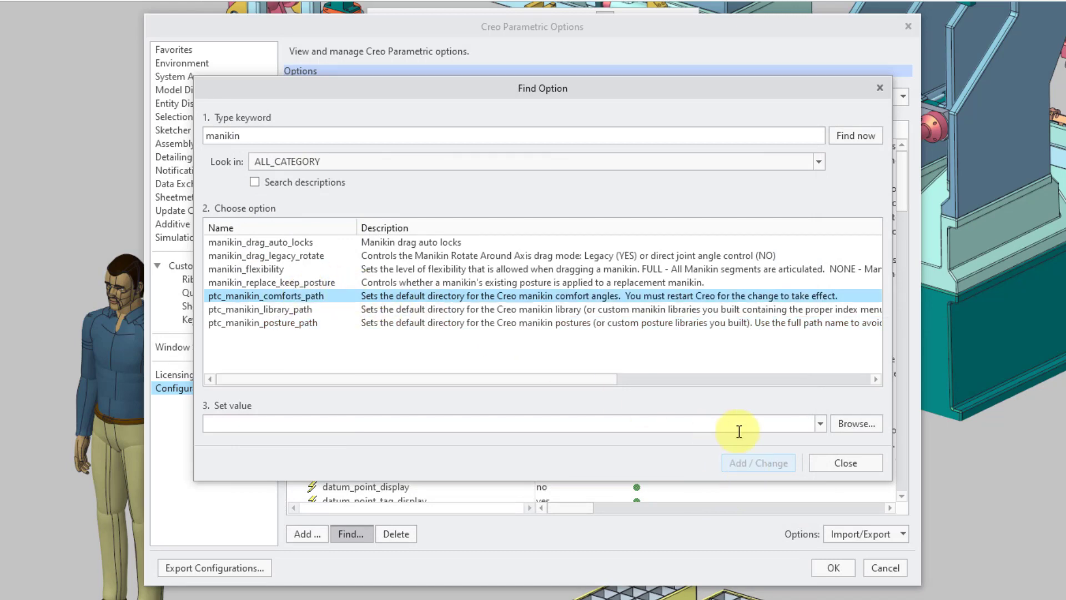
click(838, 424)
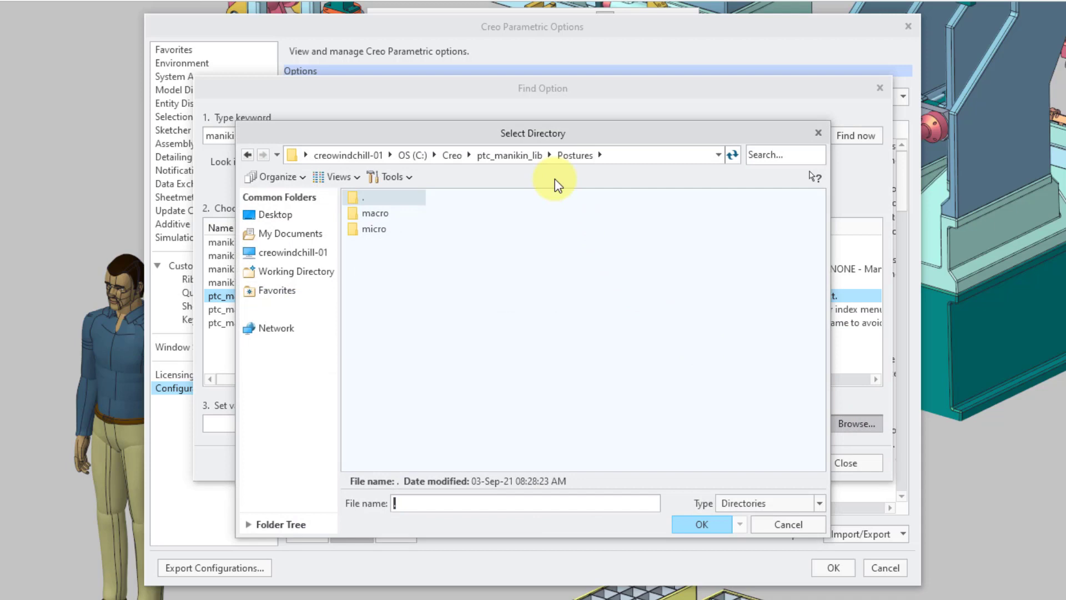
click(507, 155)
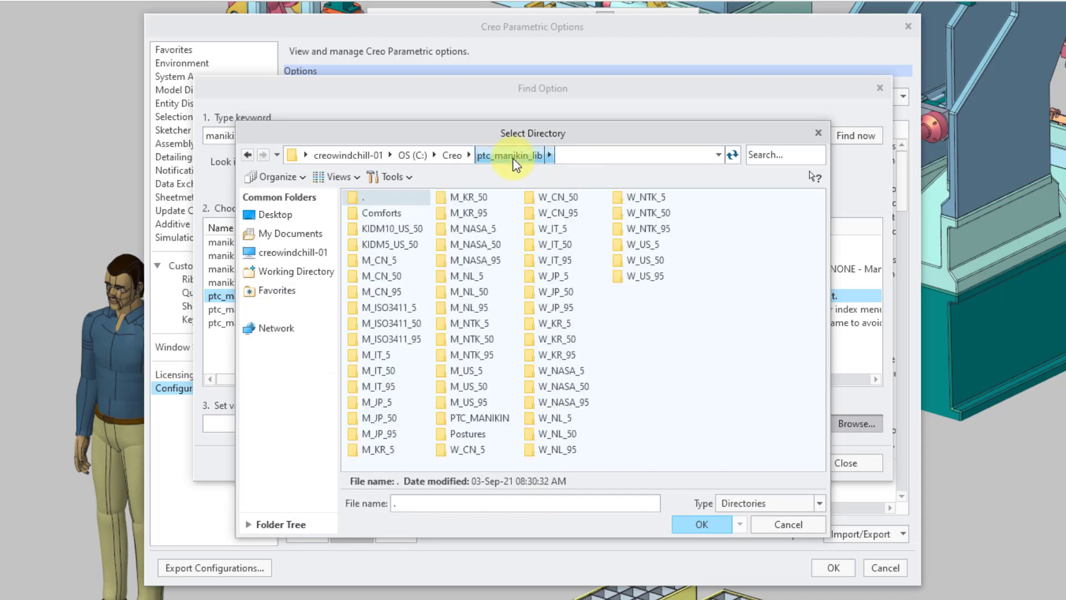
double_click(391, 212)
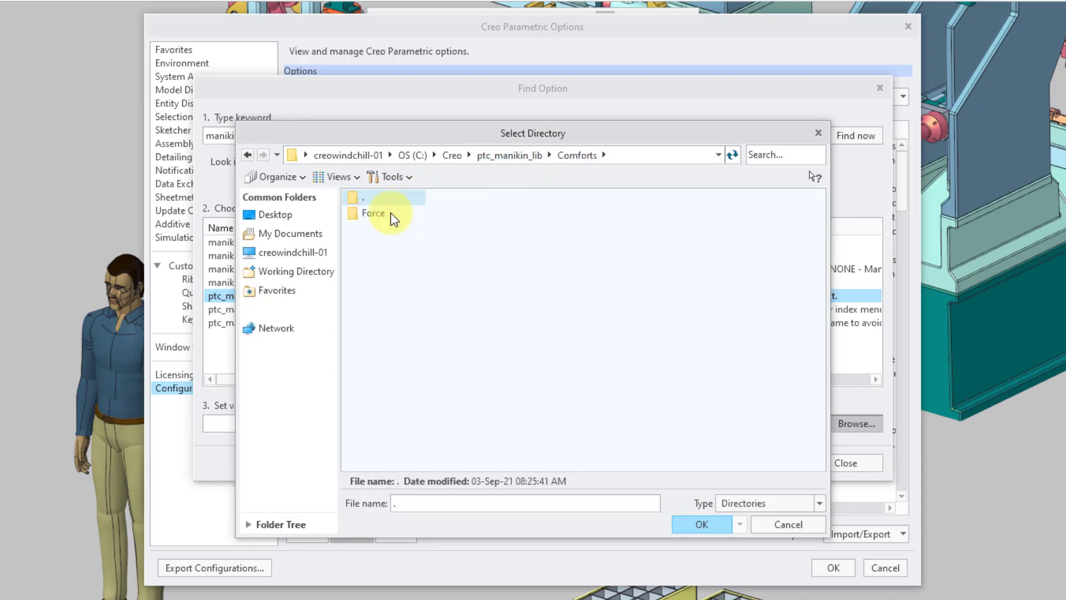
click(703, 524)
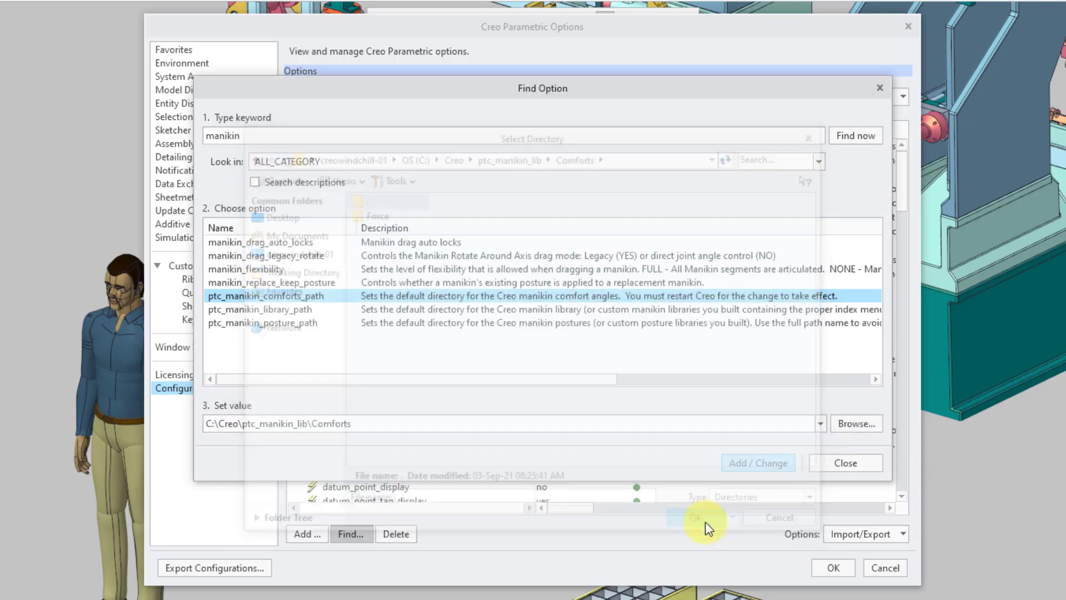
click(747, 463)
click(838, 463)
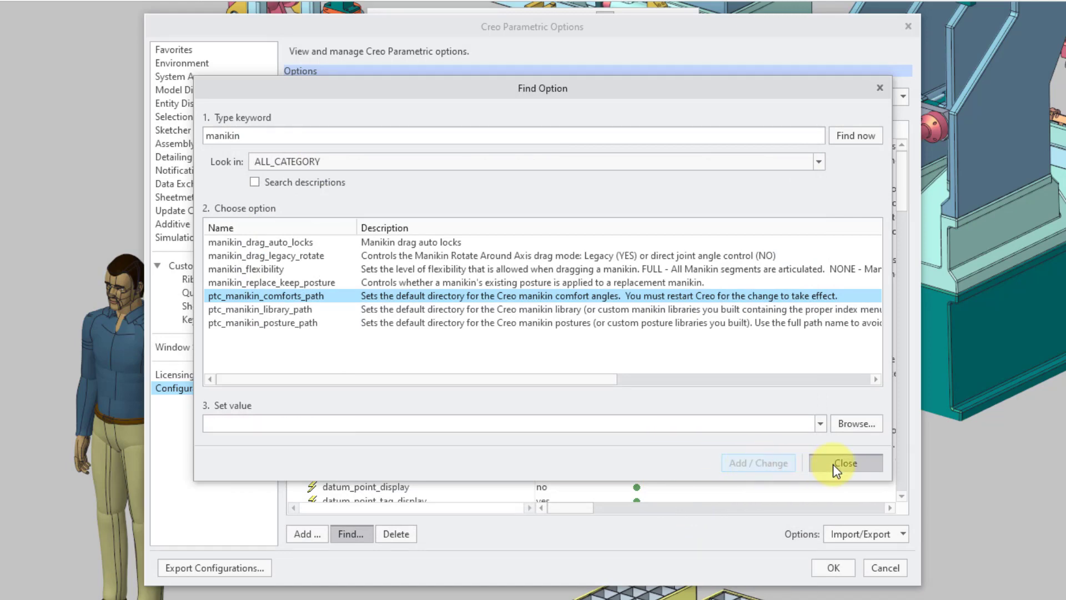
Step: Export the current filtered settings to config.pro and confirm the Options dialog with OK
scroll(891, 251, down, 18)
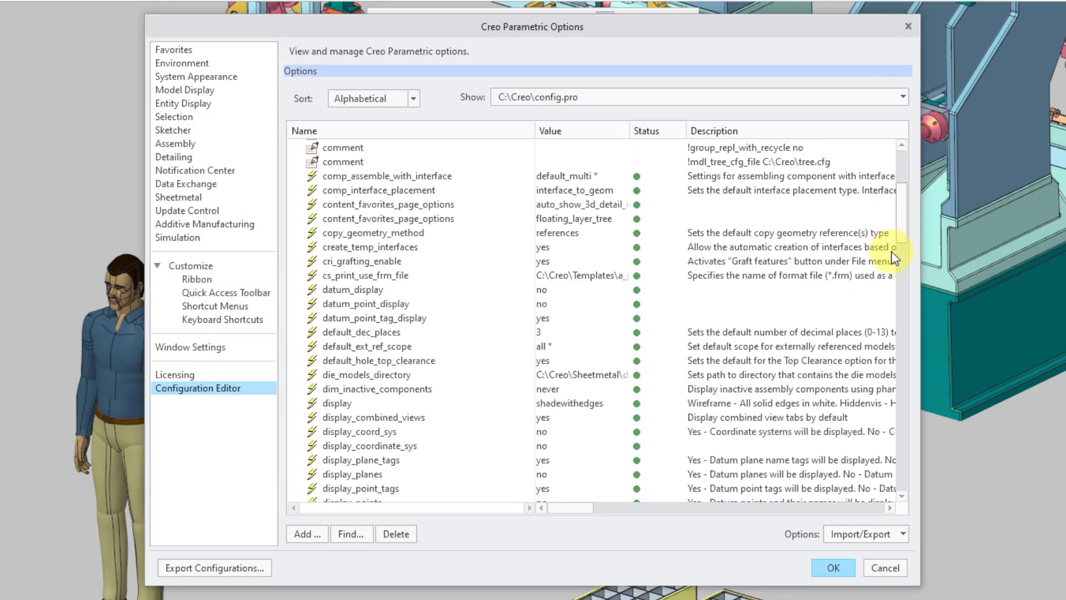
scroll(867, 345, down, 9)
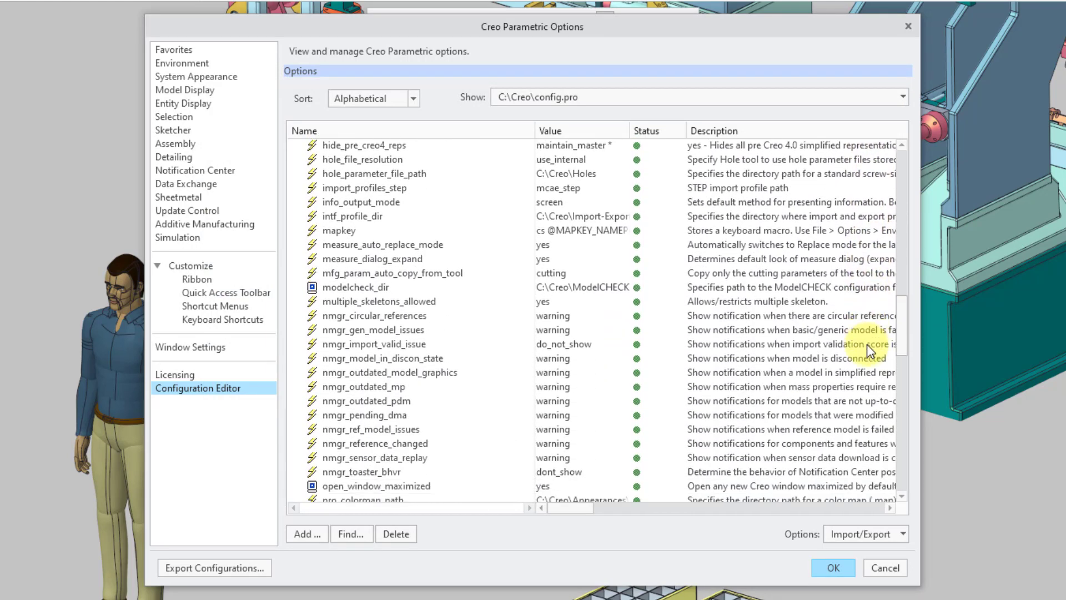
scroll(859, 399, down, 3)
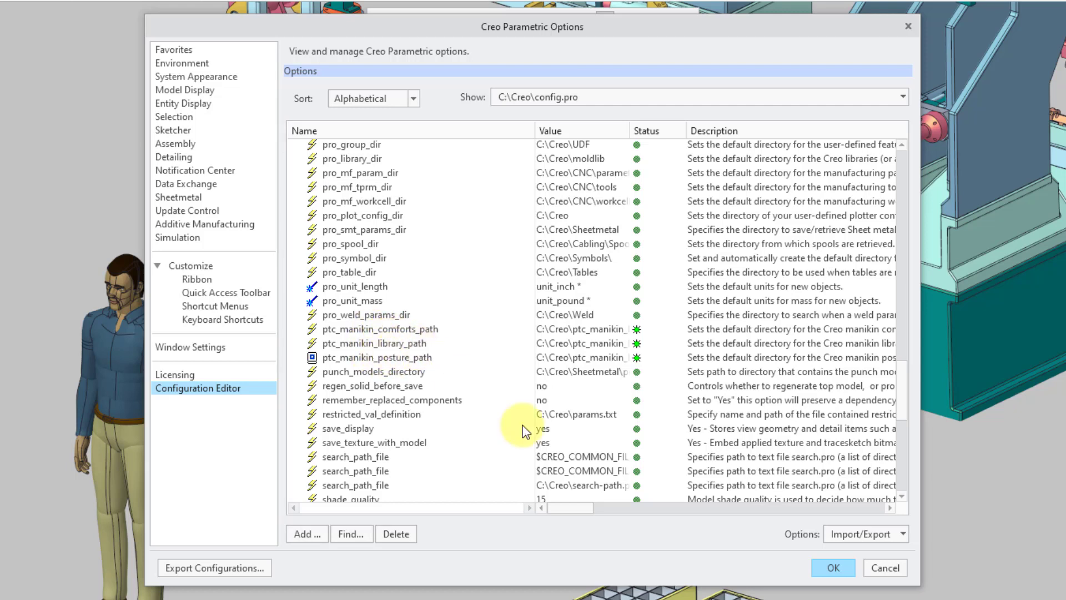
click(858, 534)
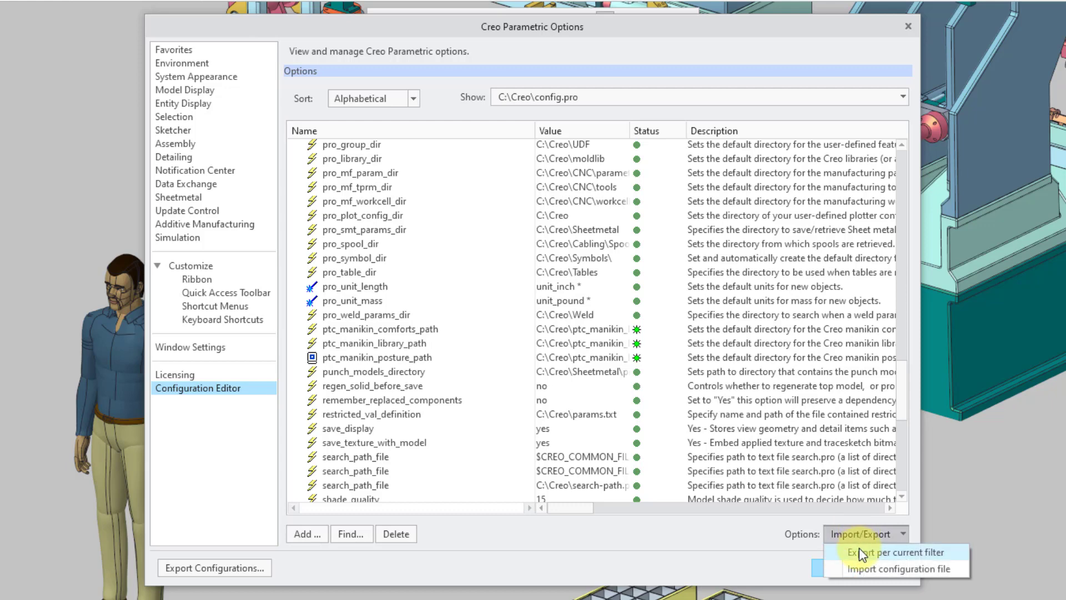
click(861, 553)
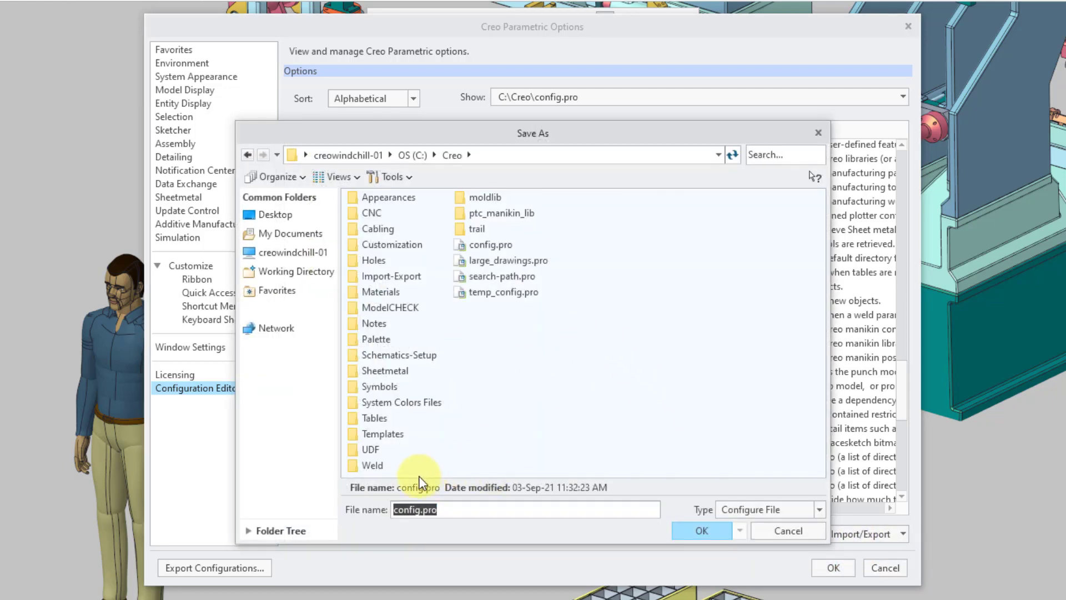
click(701, 530)
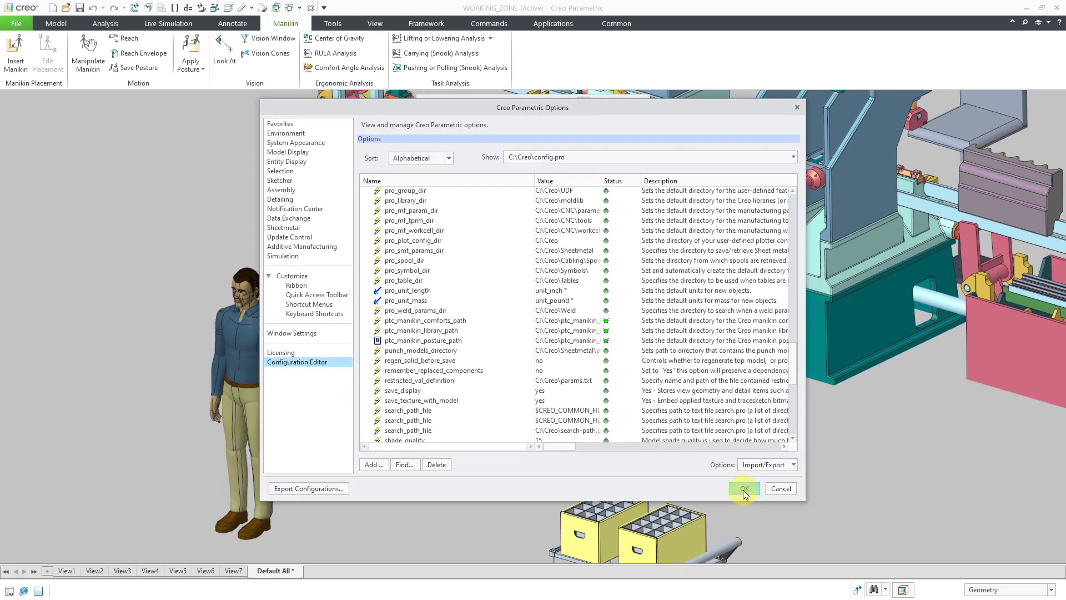
click(832, 569)
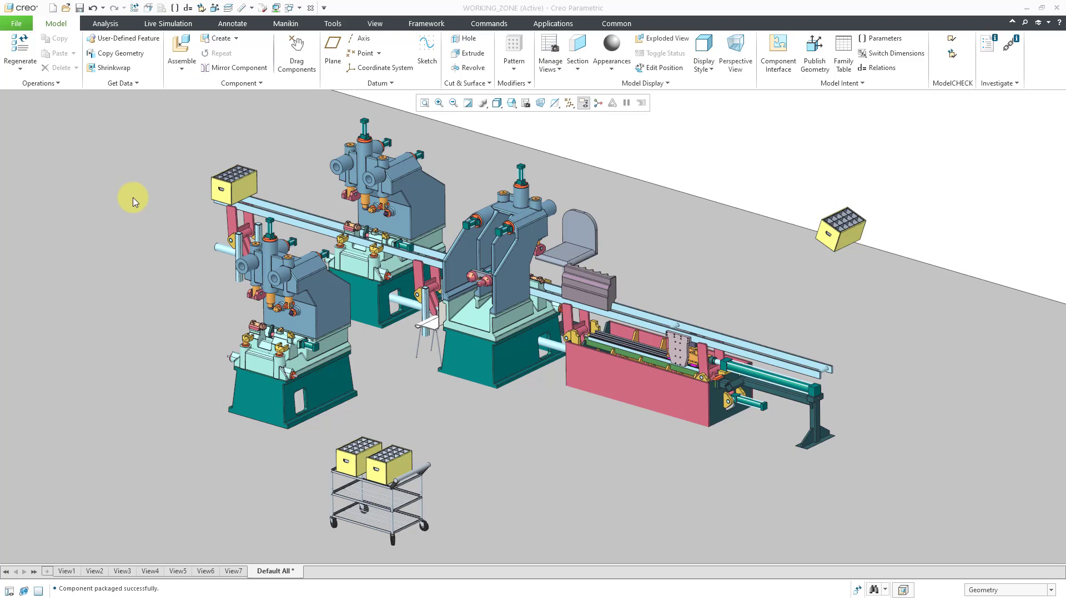
Step: Start Insert Manikin from the Manikin tab and select kidm5_us_50.asm in the library
click(290, 24)
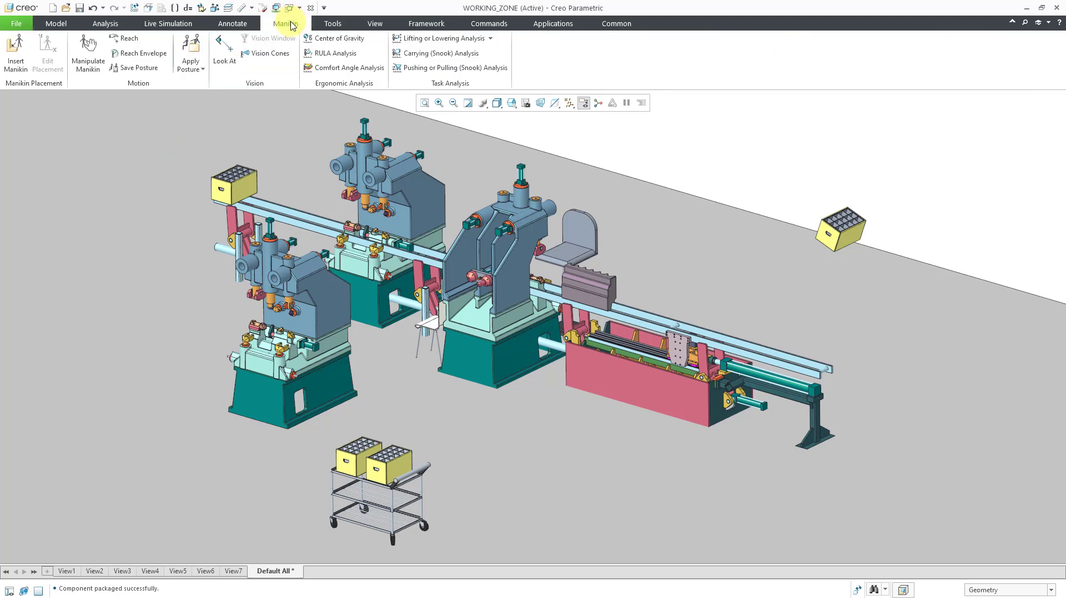
click(12, 55)
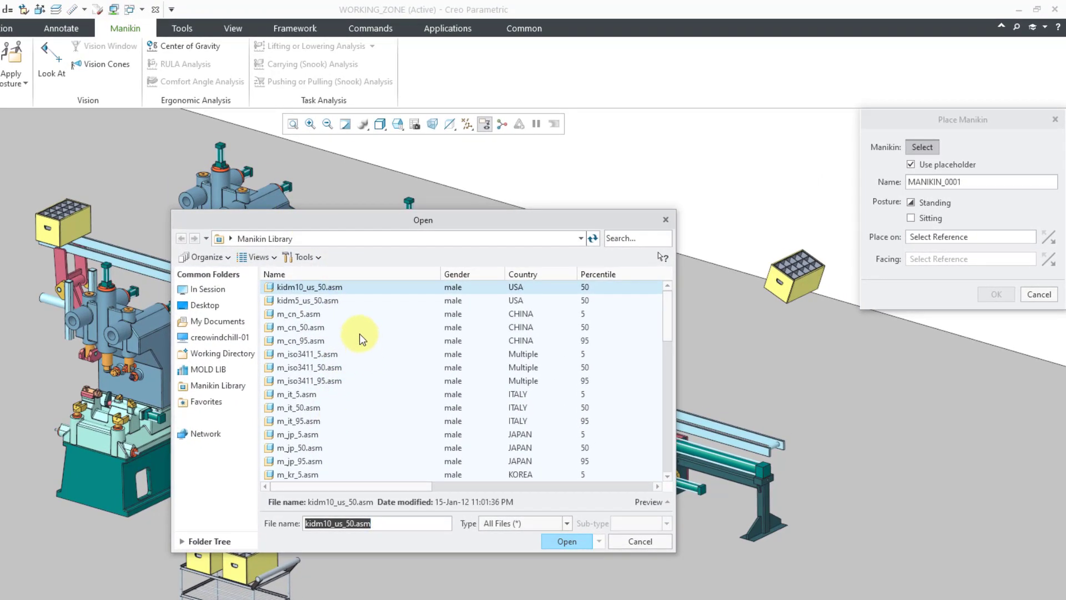
click(322, 301)
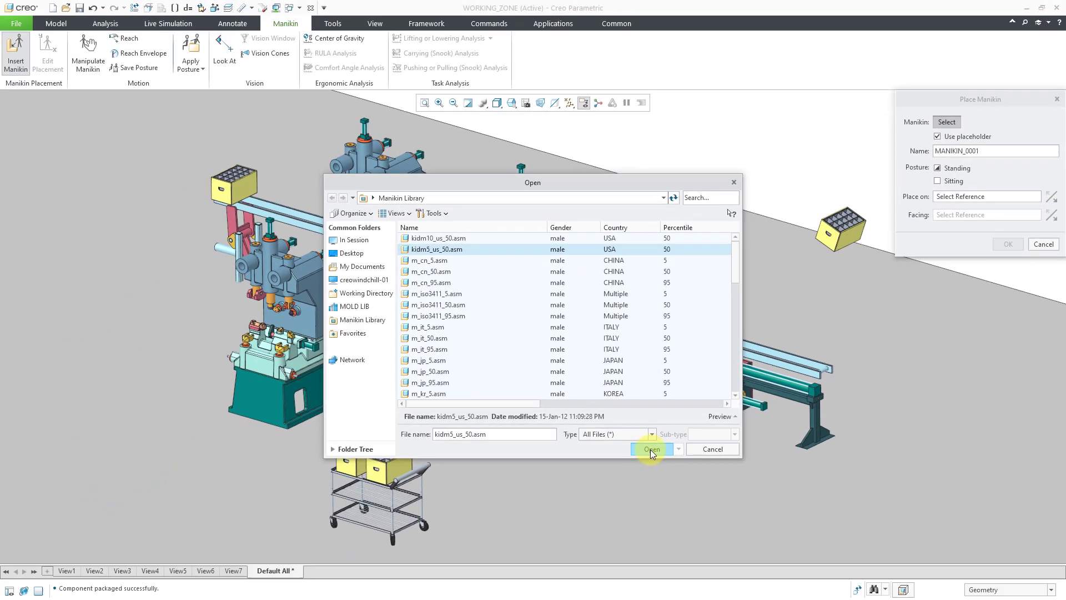
Step: Load kidm5_us_50 and stand it on the WORKING_ZONE floor surface, confirming the placement
click(565, 542)
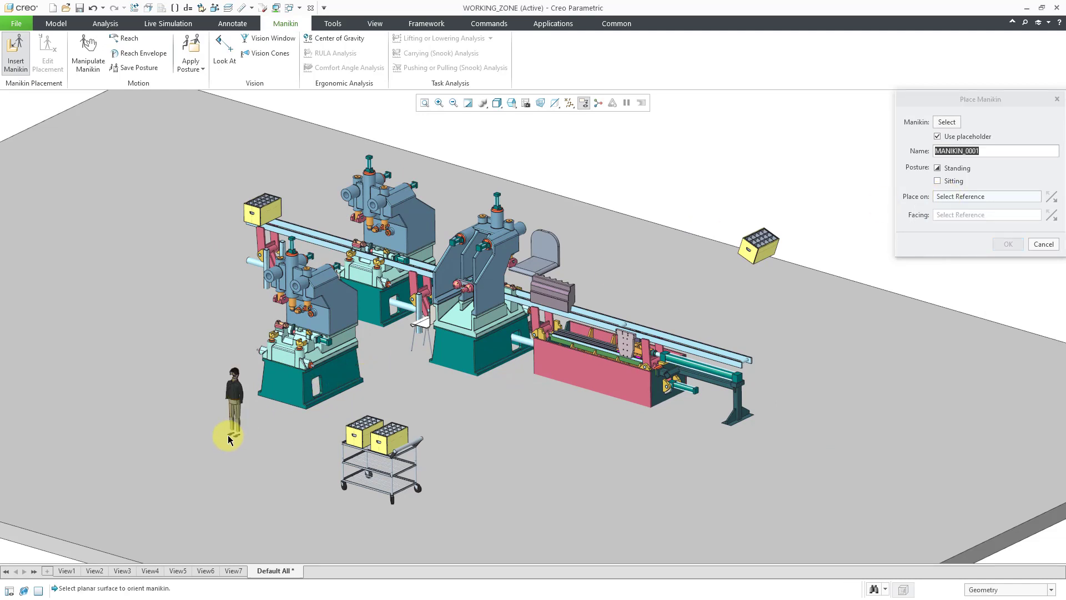
click(227, 435)
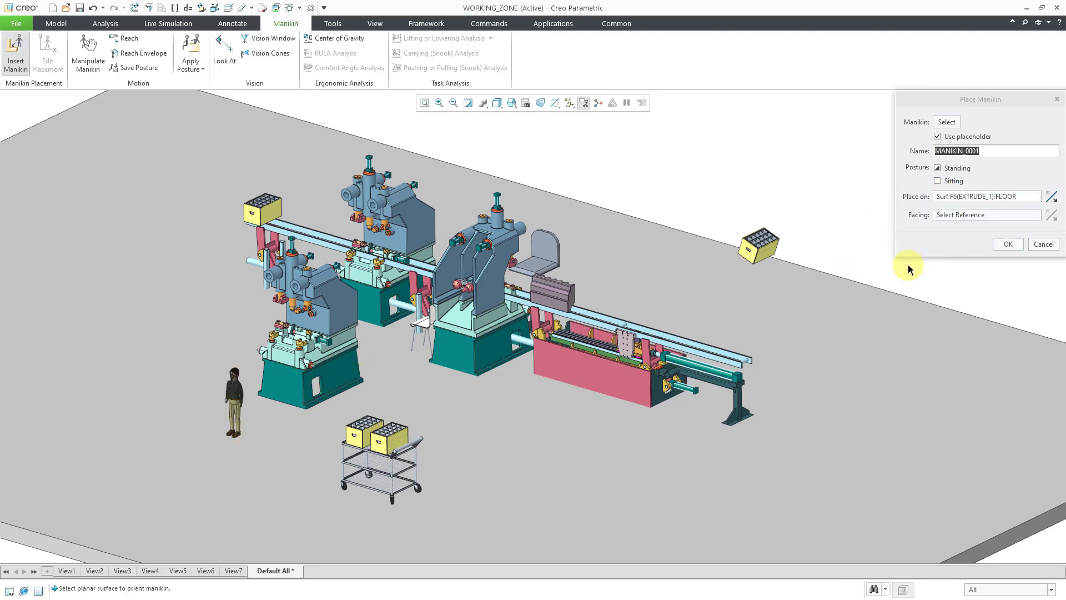
click(1005, 246)
shift+middle_drag(434, 292, 747, 176)
scroll(507, 369, up, 5)
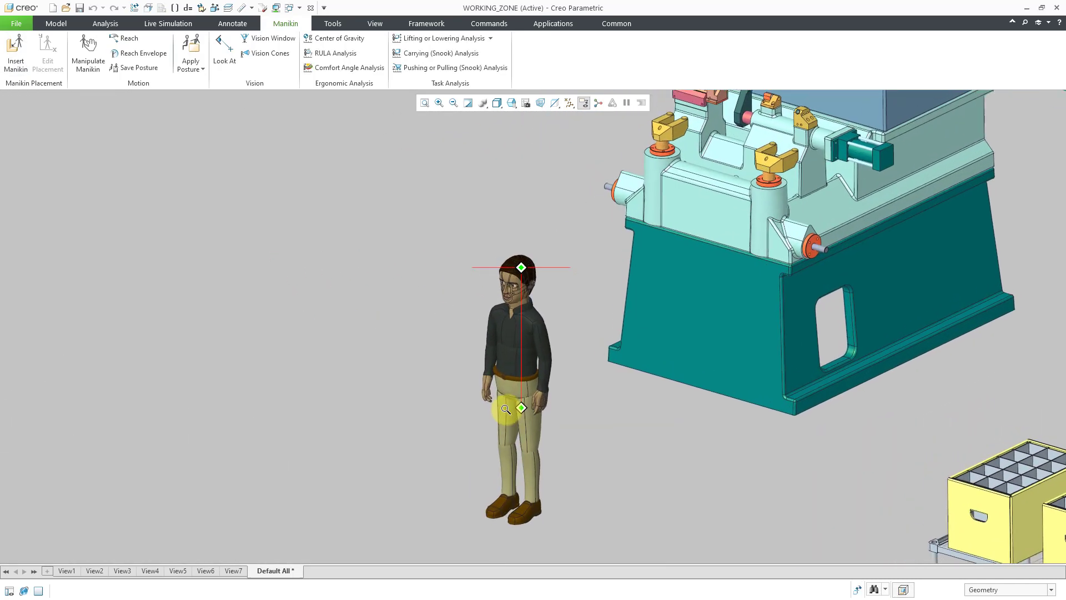
shift+middle_drag(592, 401, 556, 394)
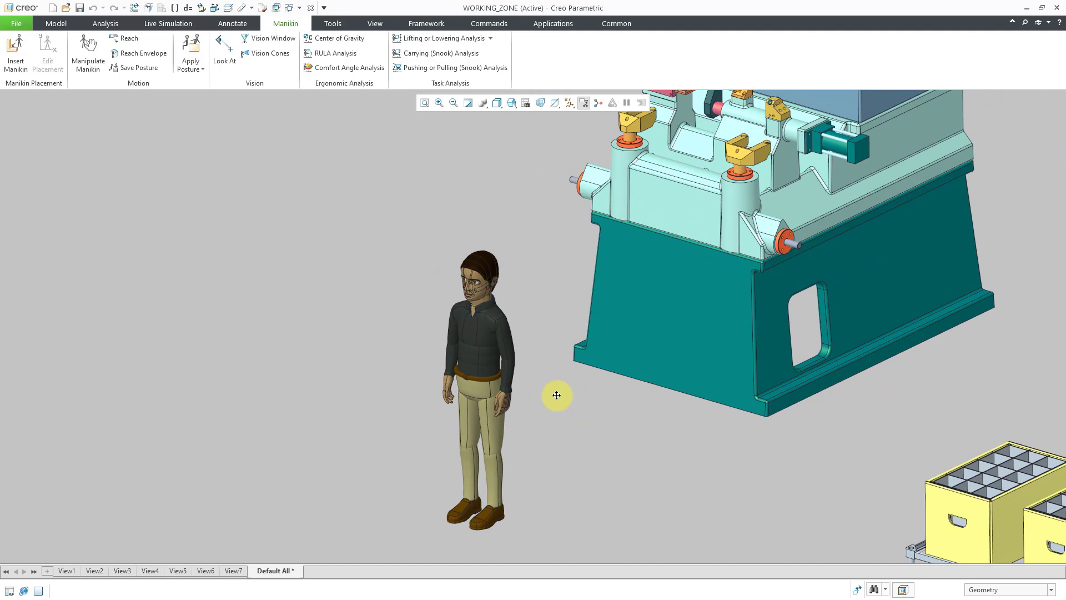